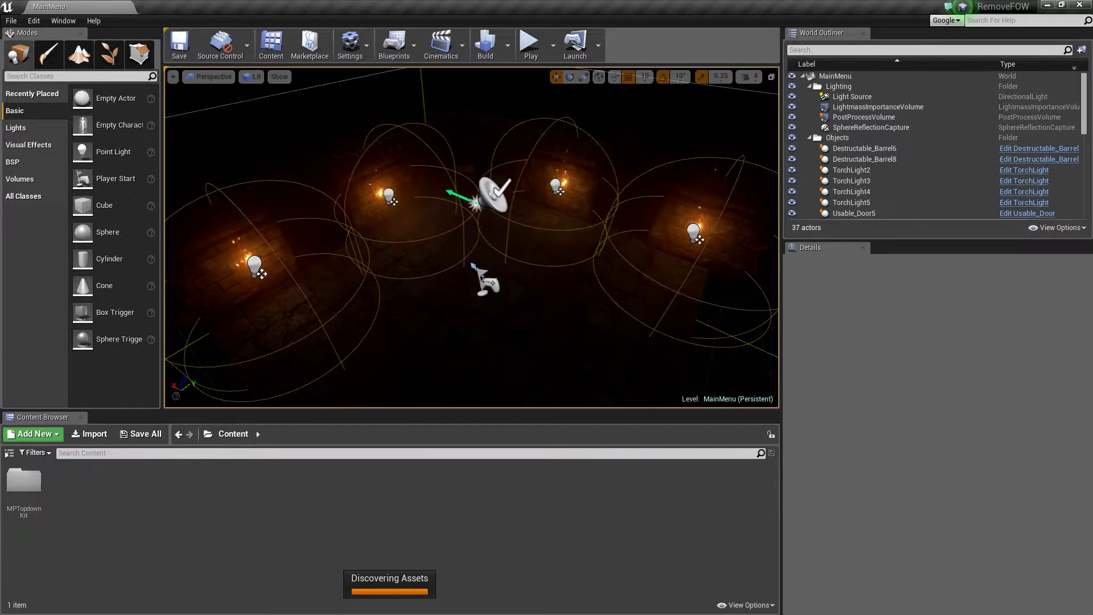
- Load the MPTopDownExampleMap level from the MPTopdownKit Maps folder
left_click(11, 453)
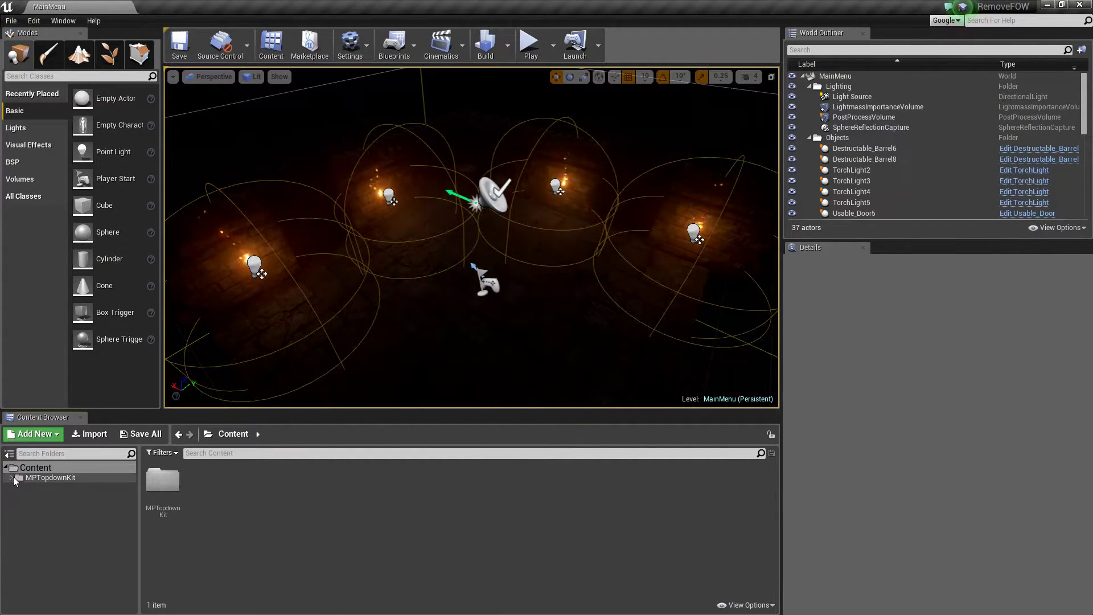
left_click(12, 478)
left_click(38, 532)
double_click(196, 498)
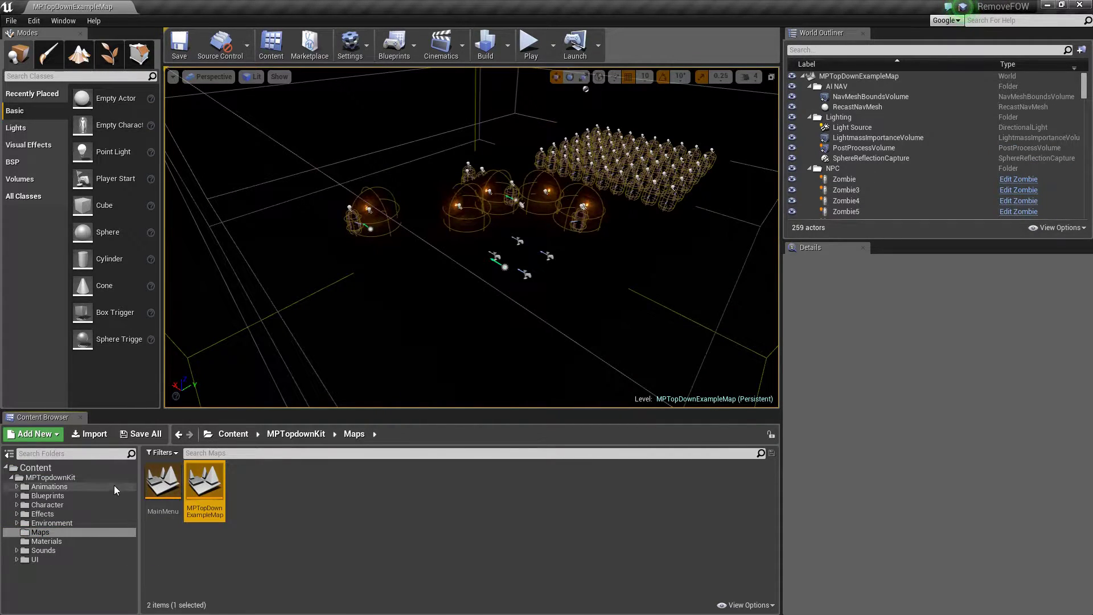
- Open the BaseCharacter blueprint from Blueprints > Characters
left_click(47, 495)
left_click(17, 496)
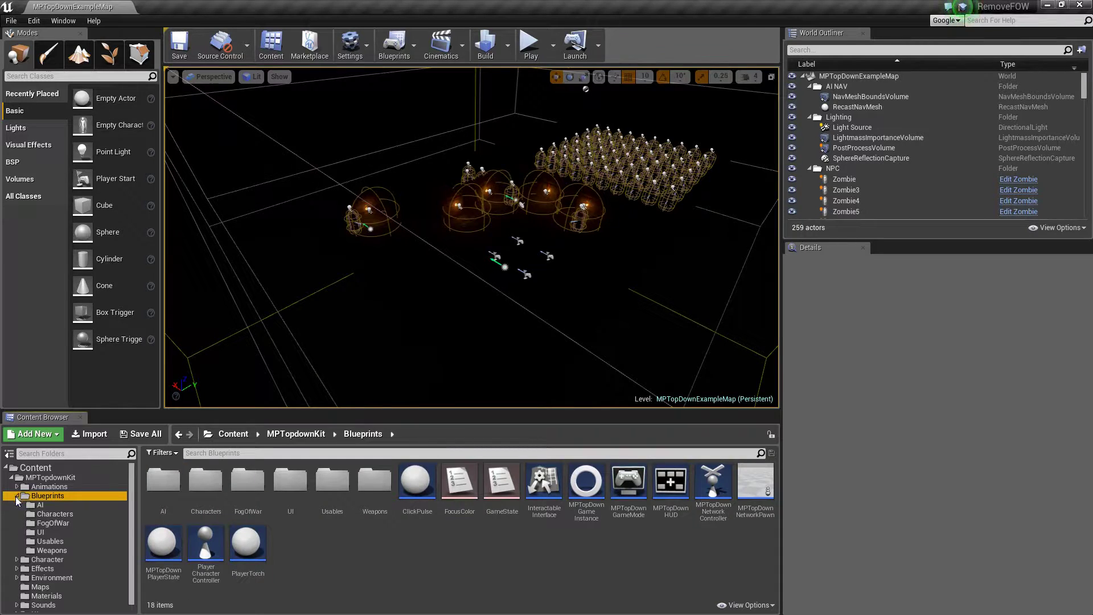
double_click(205, 482)
double_click(163, 482)
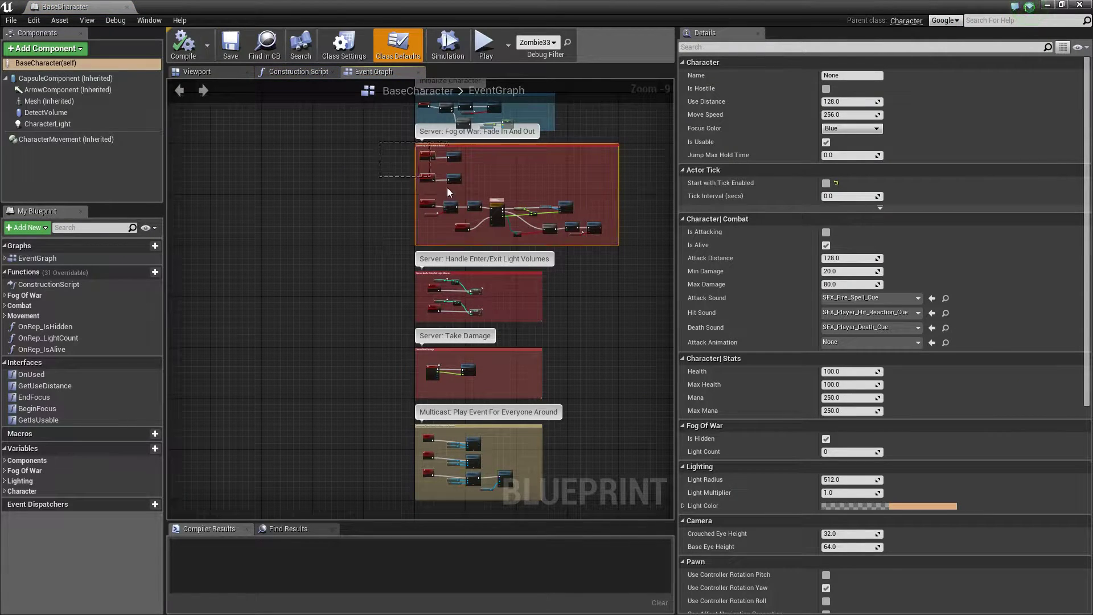
- Delete the Fog of War and Handle Light Volumes node groups, set IsHidden to Replicated, and compile
left_click_drag(595, 311, 622, 325)
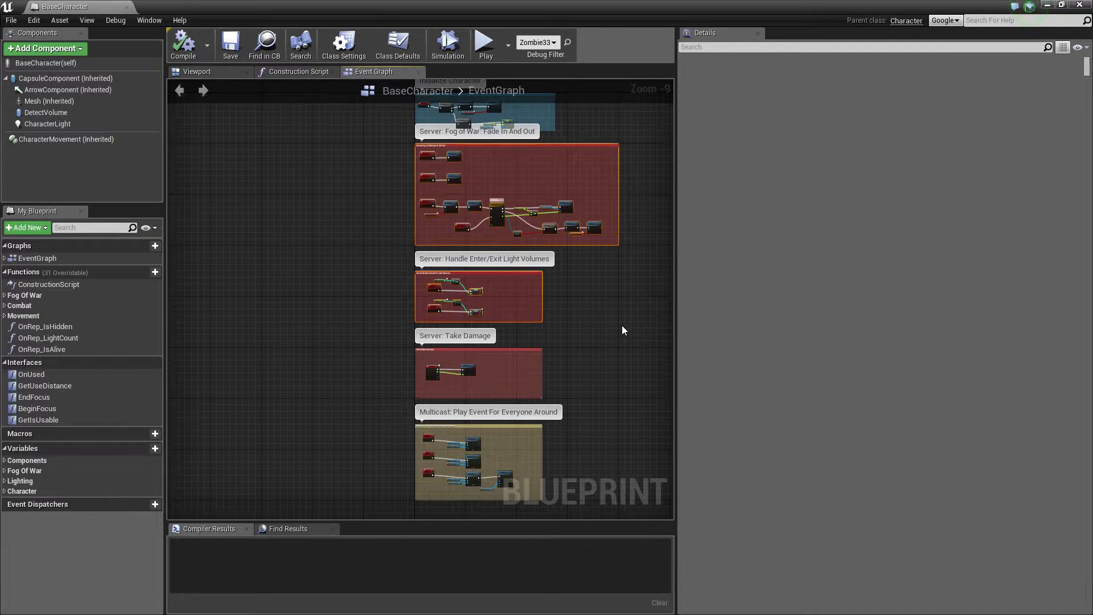
key("Delete")
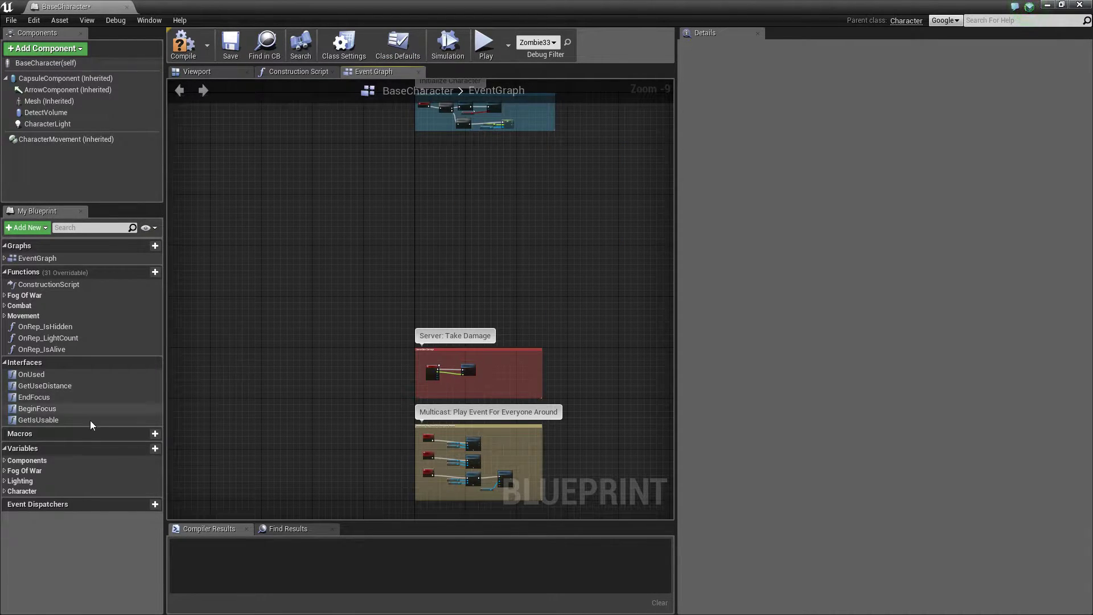
left_click(4, 471)
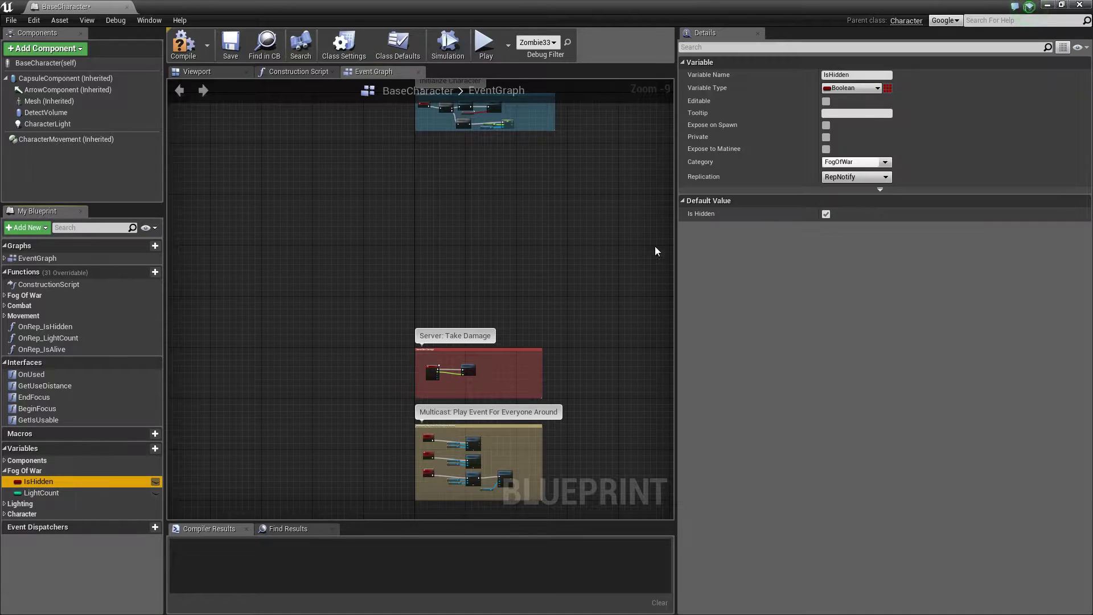
left_click(839, 177)
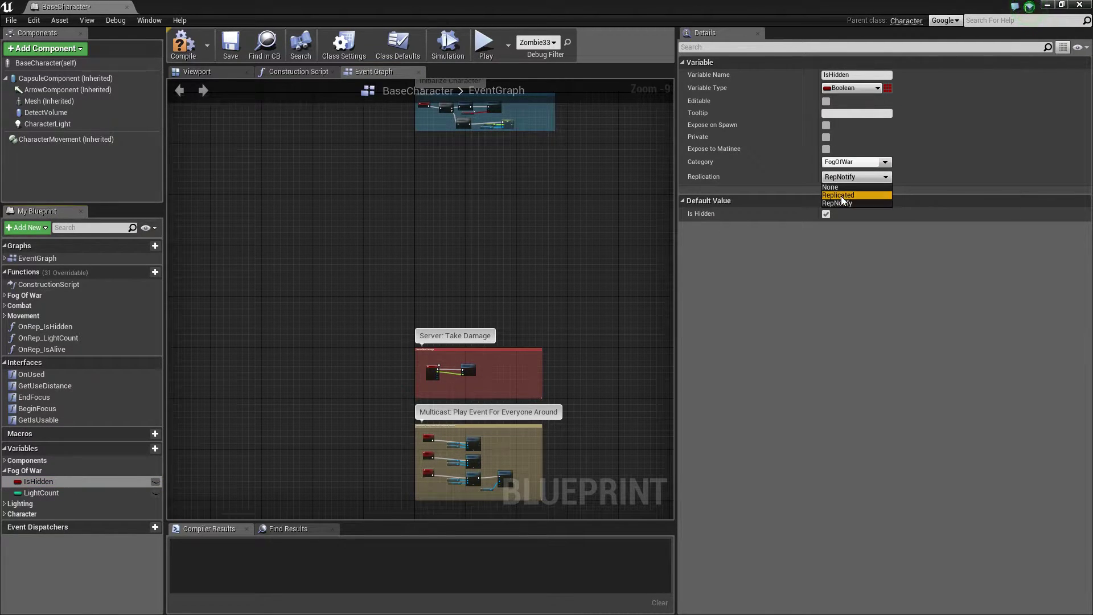
left_click(842, 196)
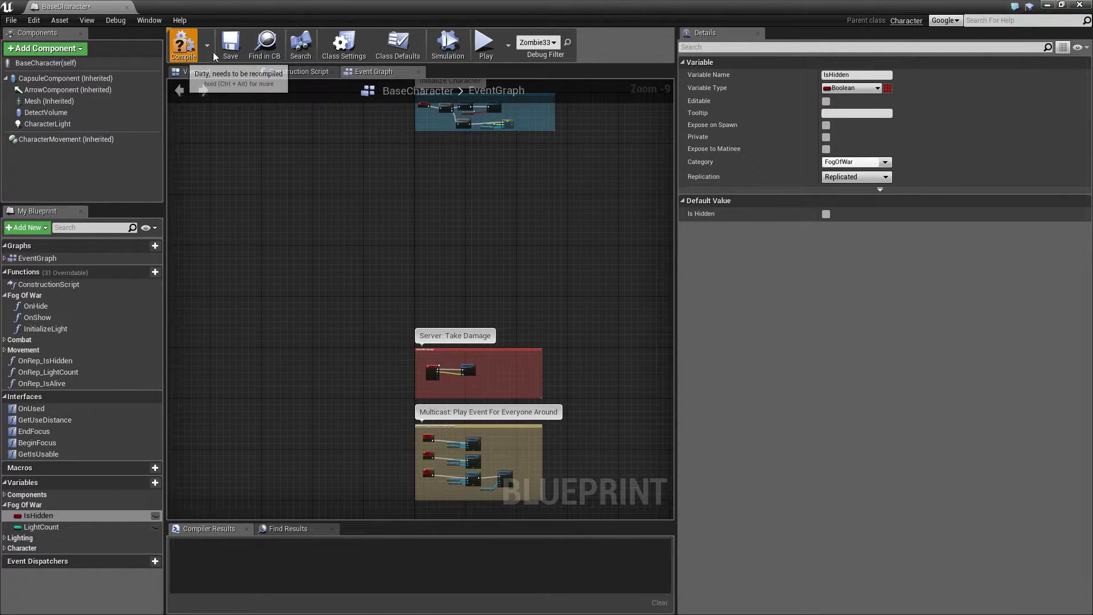
left_click(184, 44)
- Delete the OnHide and OnShow functions from BaseCharacter
left_click(39, 308)
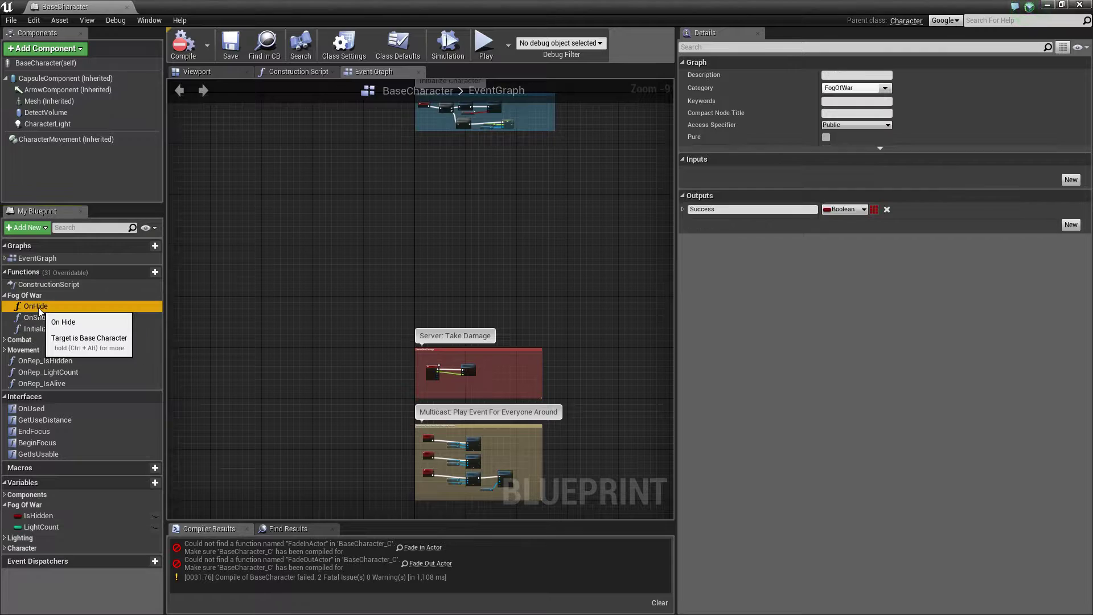
key("Delete")
left_click(38, 308)
key("Delete")
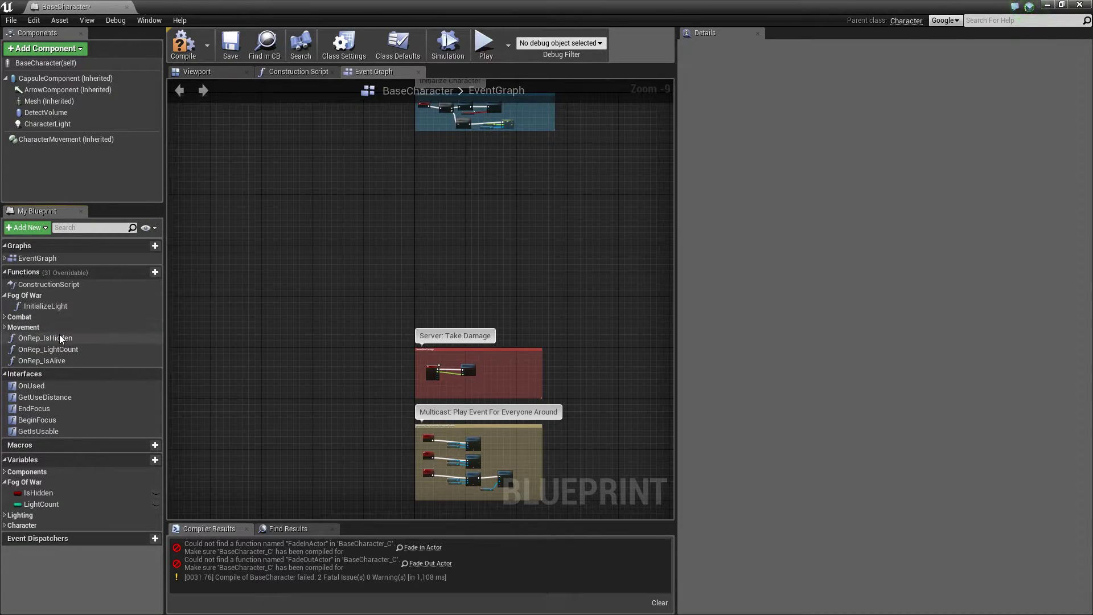
- Delete the OnRep_IsHidden and OnRep_LightCount functions and the LightCount variable
left_click(59, 337)
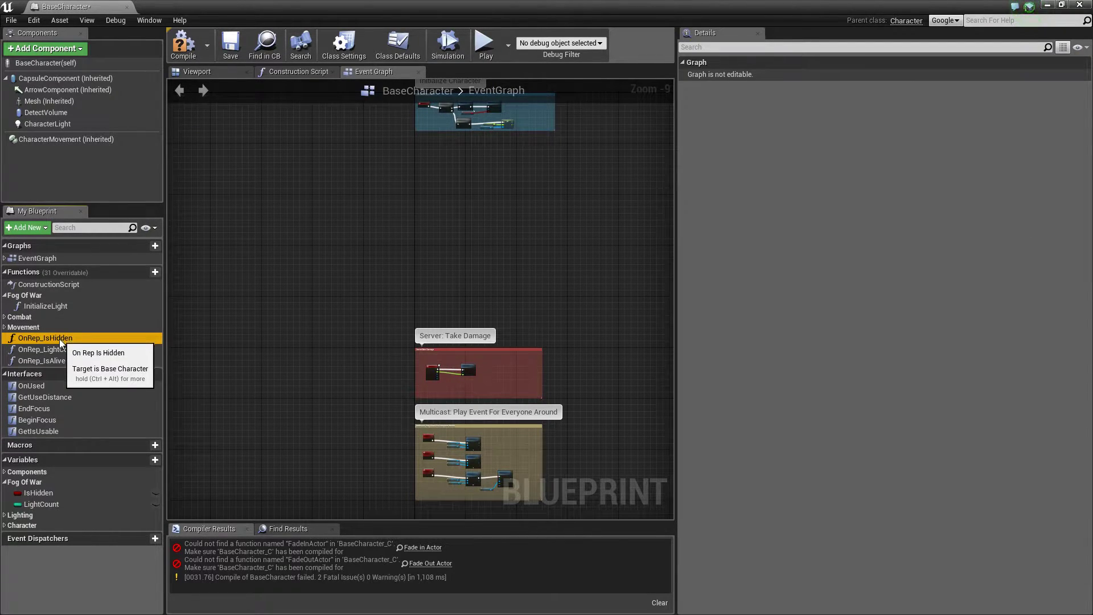
key("Delete")
left_click(61, 339)
key("Delete")
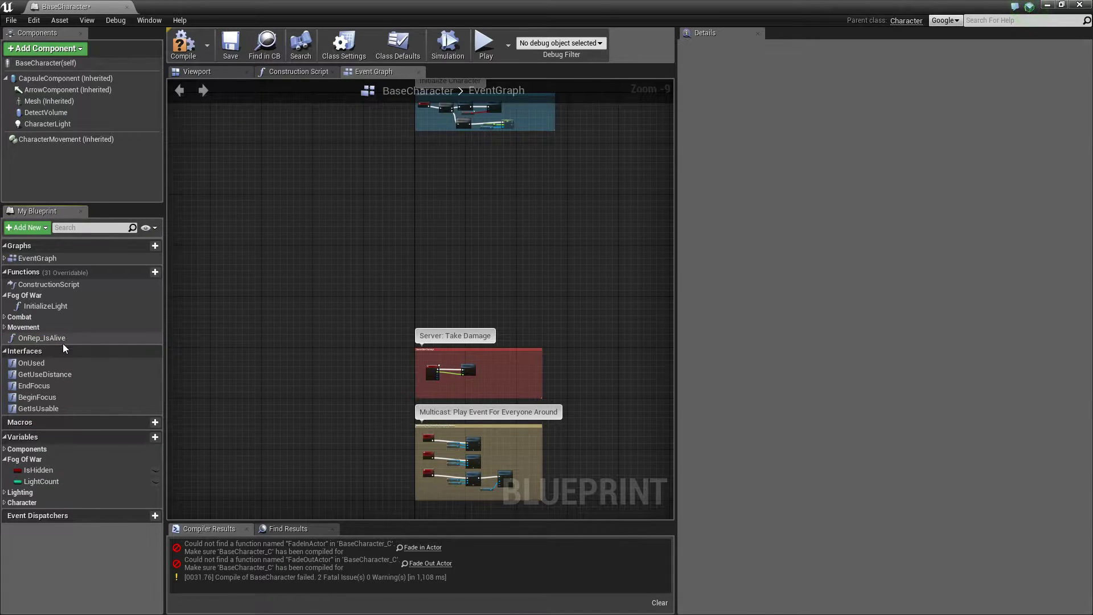
left_click(41, 480)
key("Delete")
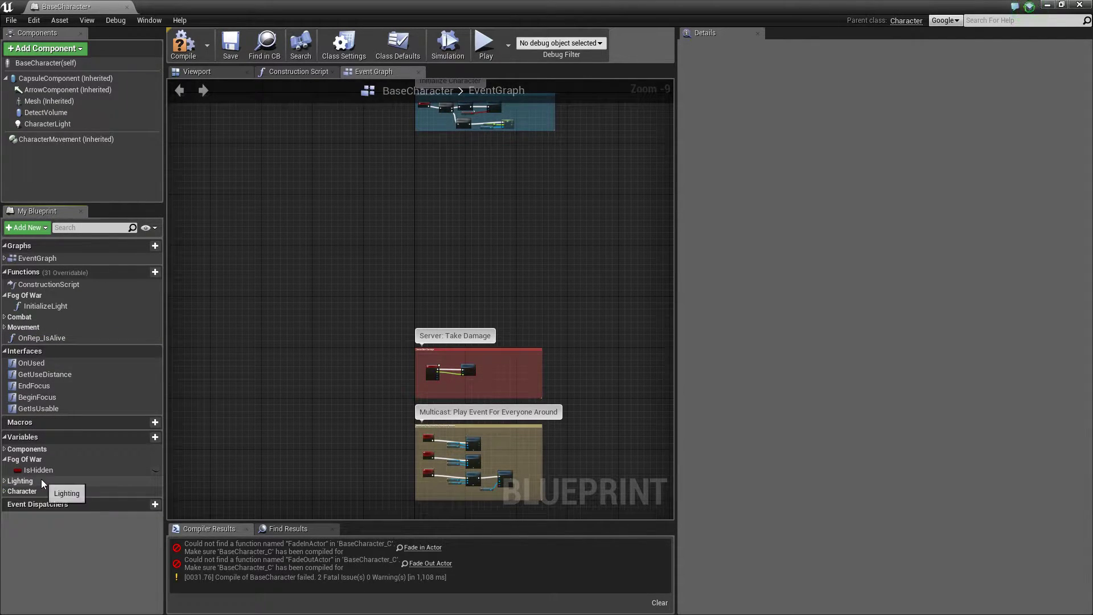
scroll(375, 418, "up", 3)
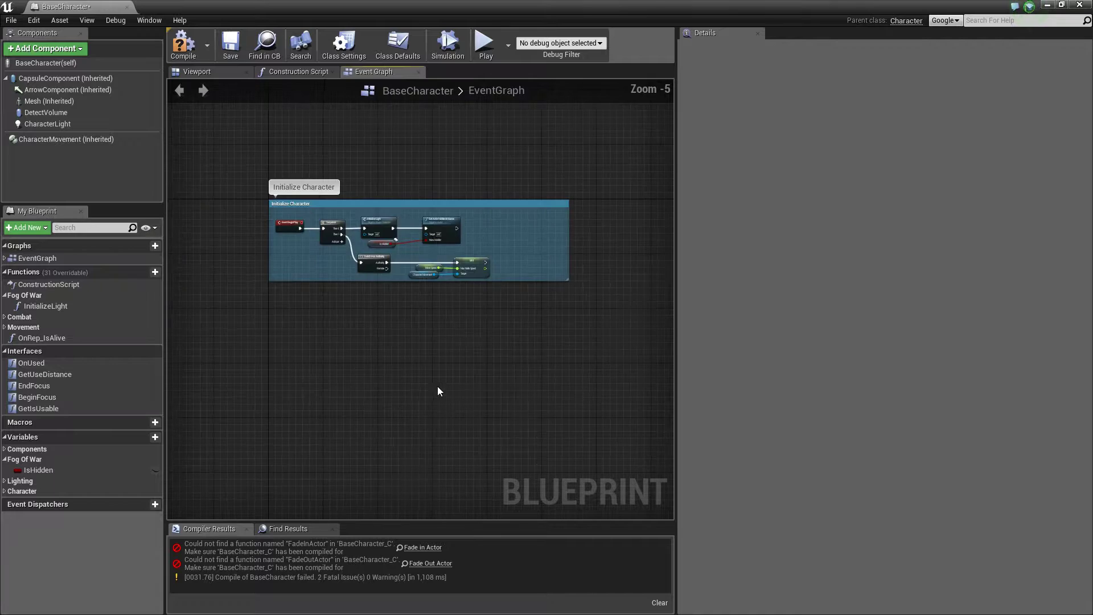
scroll(438, 386, "up", 2)
scroll(445, 436, "up", 1)
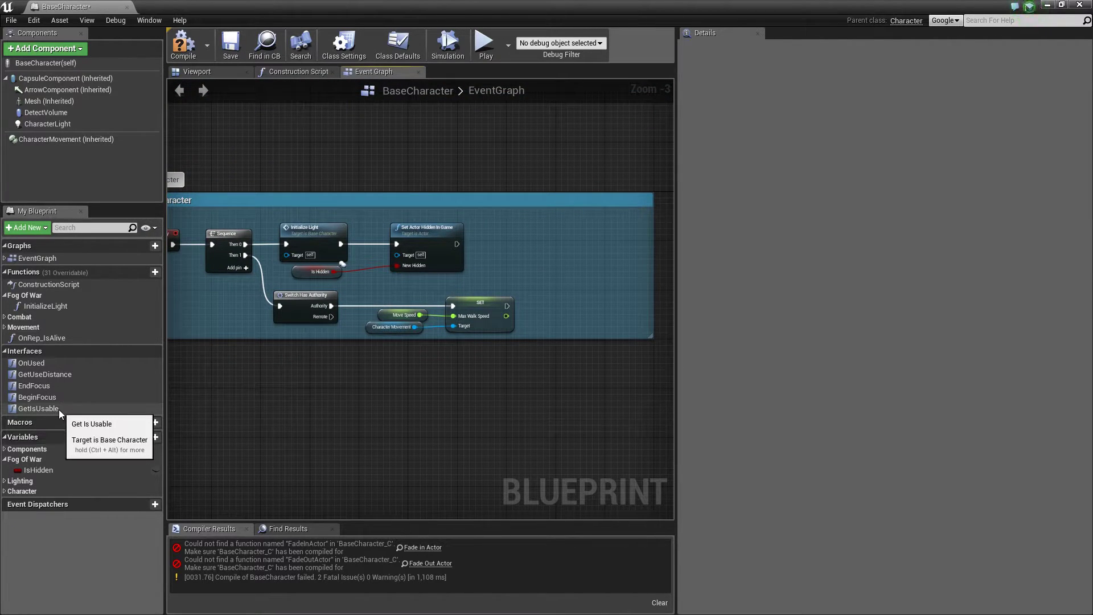
- Select the Capsule Component and Set Collision Response nodes in the OnDeath graph
left_click(7, 319)
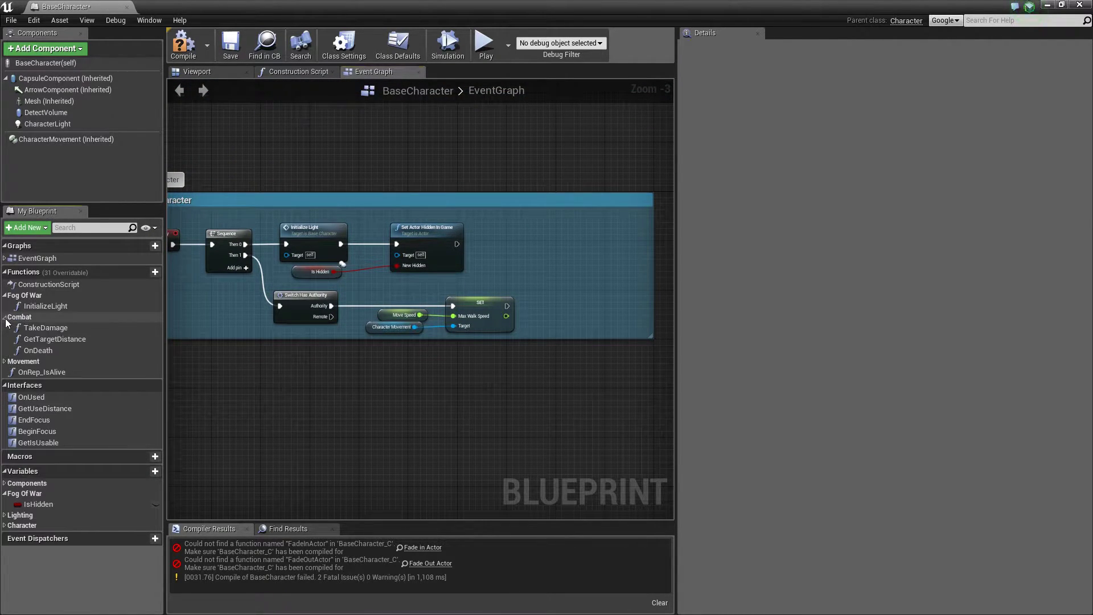
double_click(38, 350)
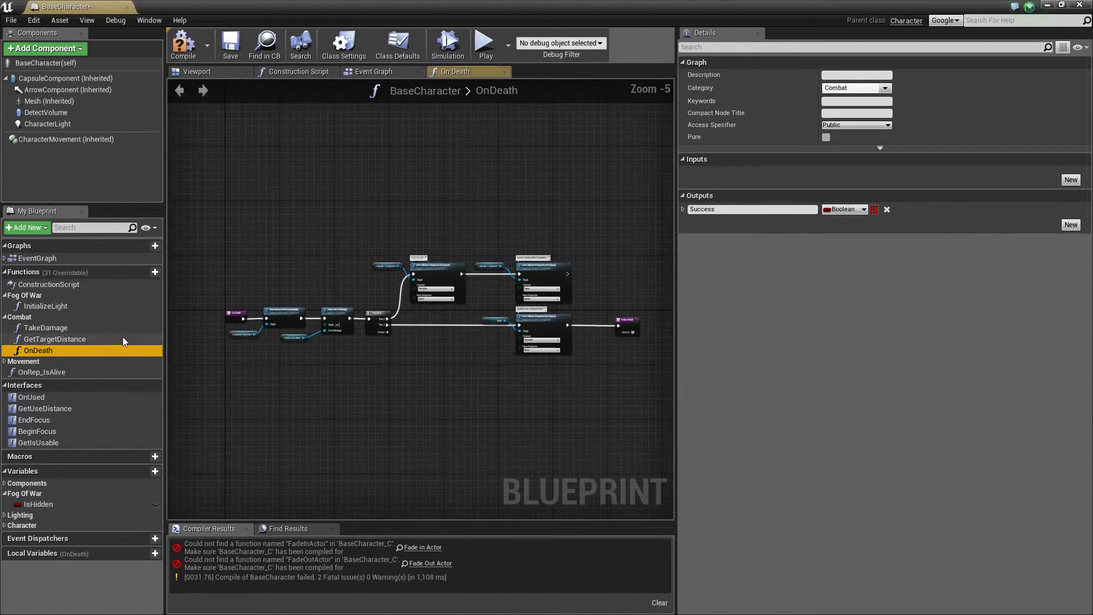
scroll(402, 261, "up", 4)
left_click_drag(344, 225, 574, 381)
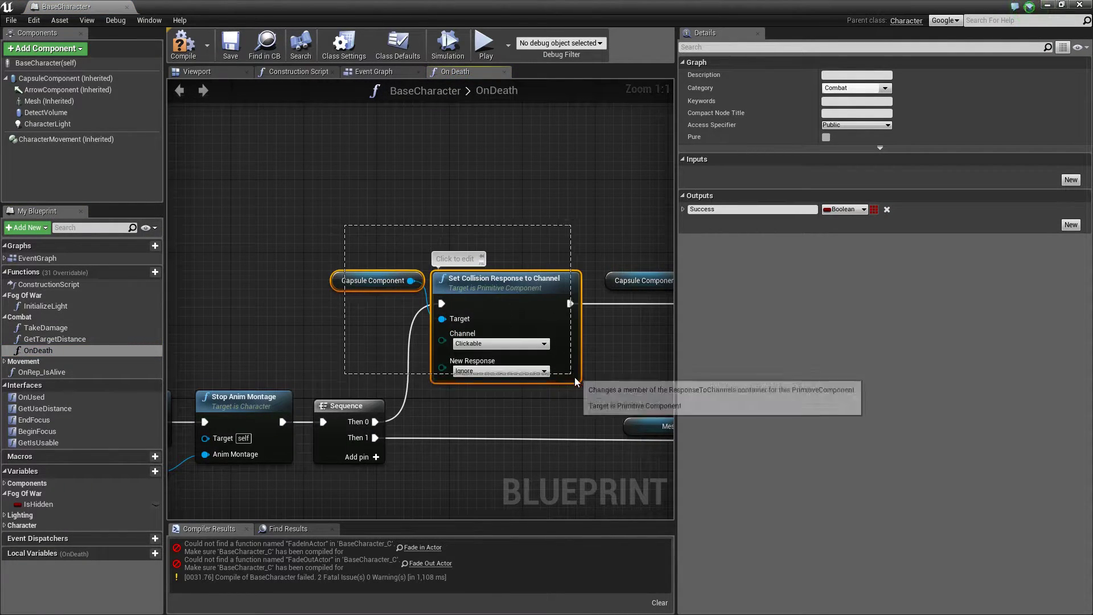
- Paste the collision nodes after Set Actor Hidden In Game with Block response, compile, and close
left_click(370, 74)
scroll(427, 203, "down", 2)
key("ctrl+v")
mouse_move(510, 219)
left_mouse_down()
mouse_move(443, 208)
mouse_move(420, 224)
left_mouse_up()
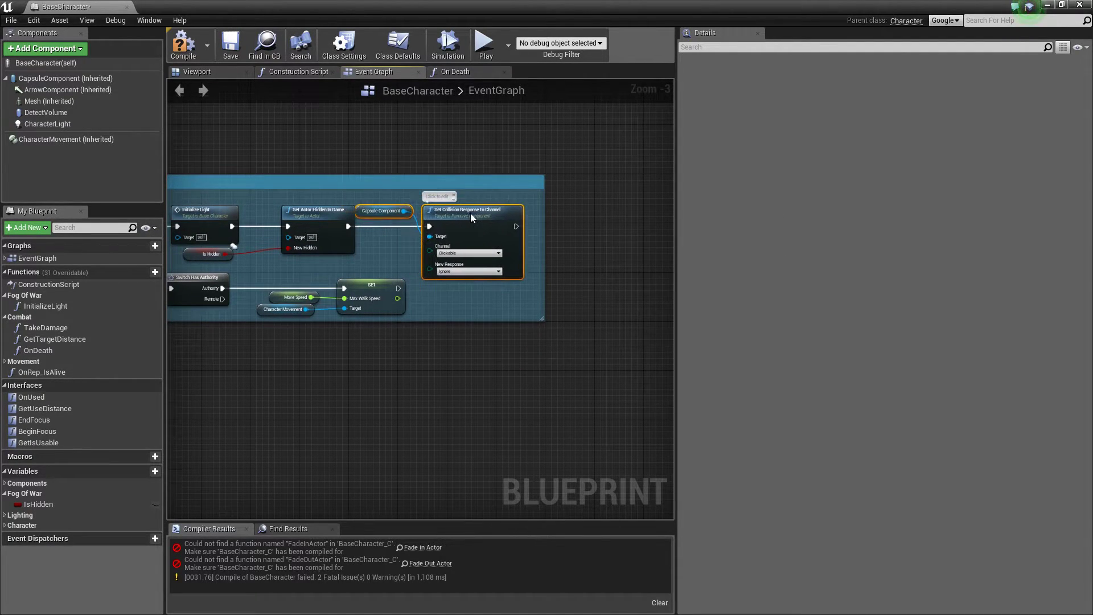
left_click(476, 272)
left_click(463, 290)
scroll(464, 295, "up", 3)
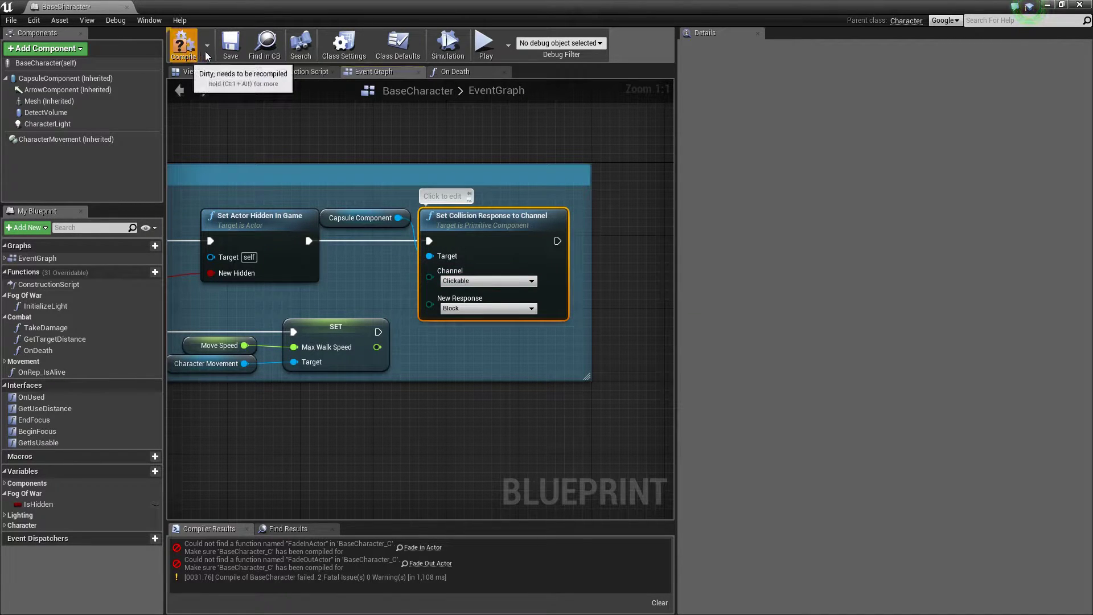
left_click(229, 50)
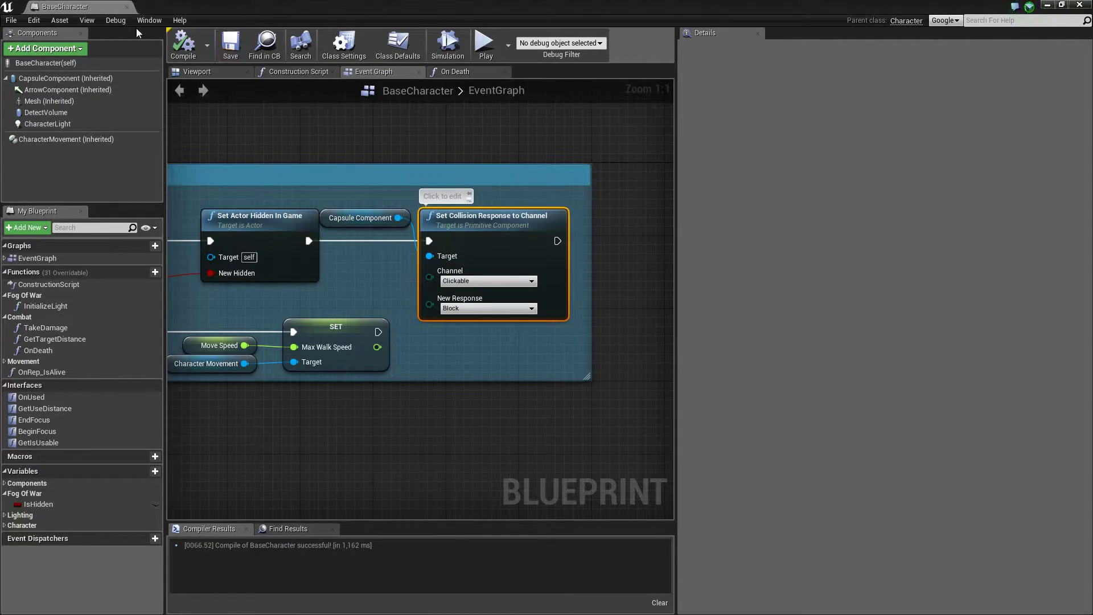
left_click(126, 7)
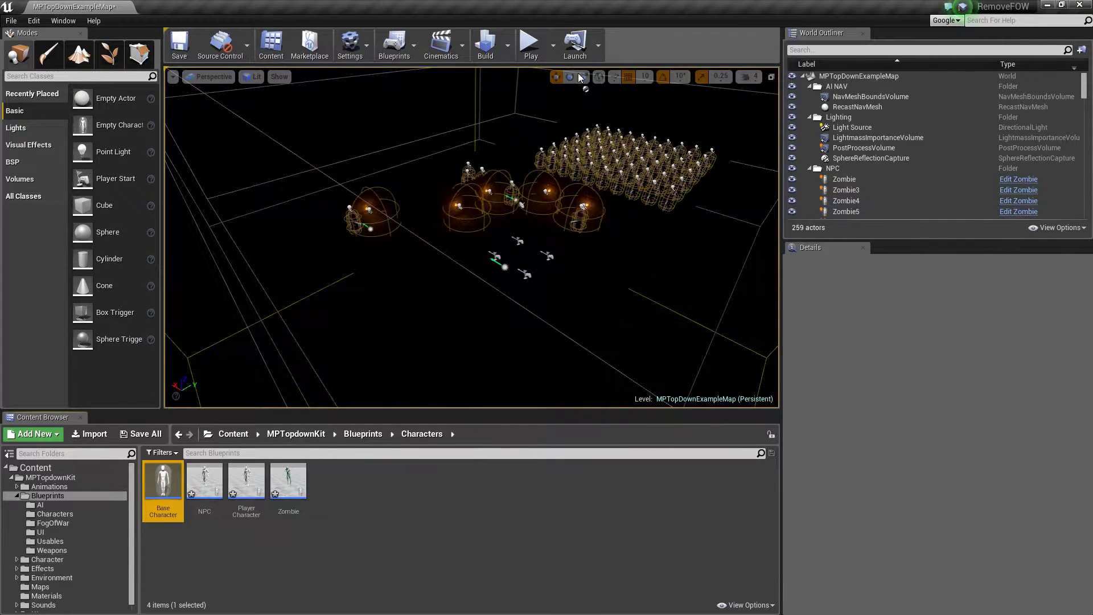
- Attempt a playtest, decline over compiler errors, and open Projectile_Fireball from Weapons
left_click(530, 43)
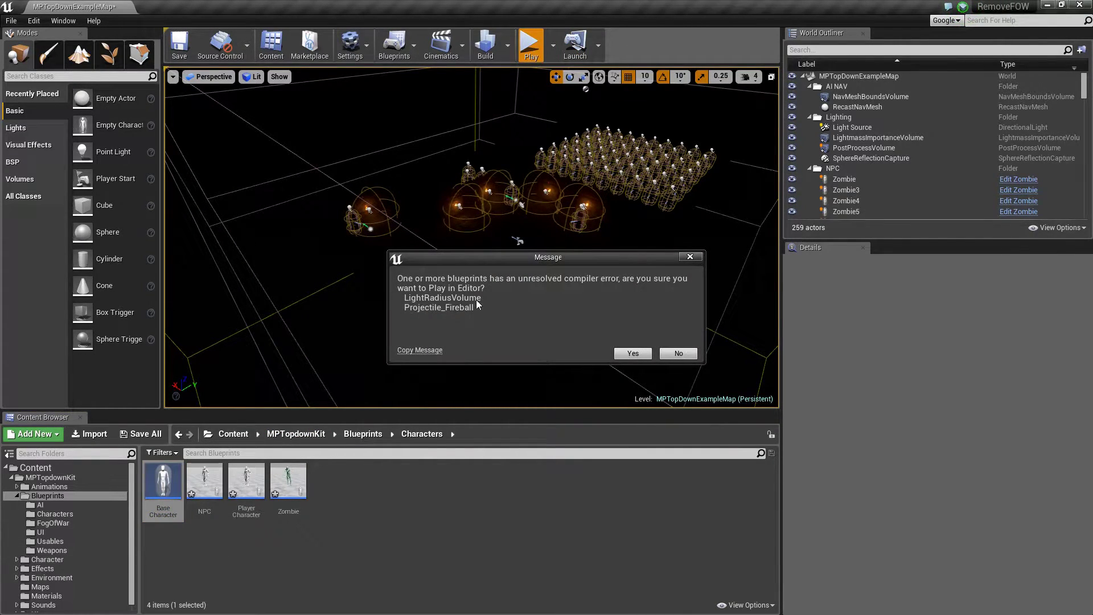
left_click(681, 357)
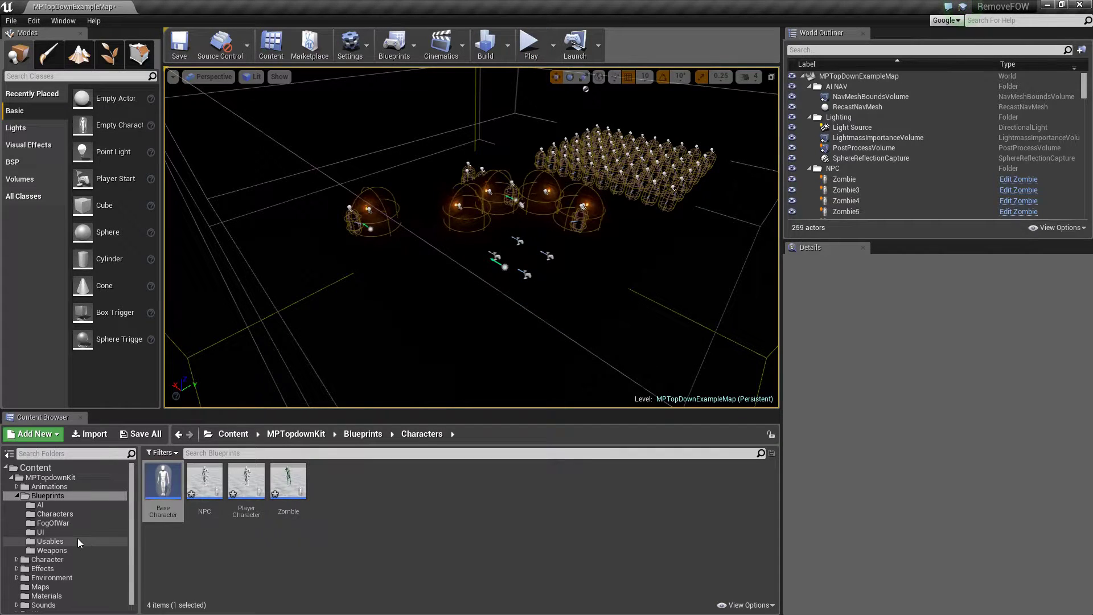
left_click(52, 550)
double_click(200, 481)
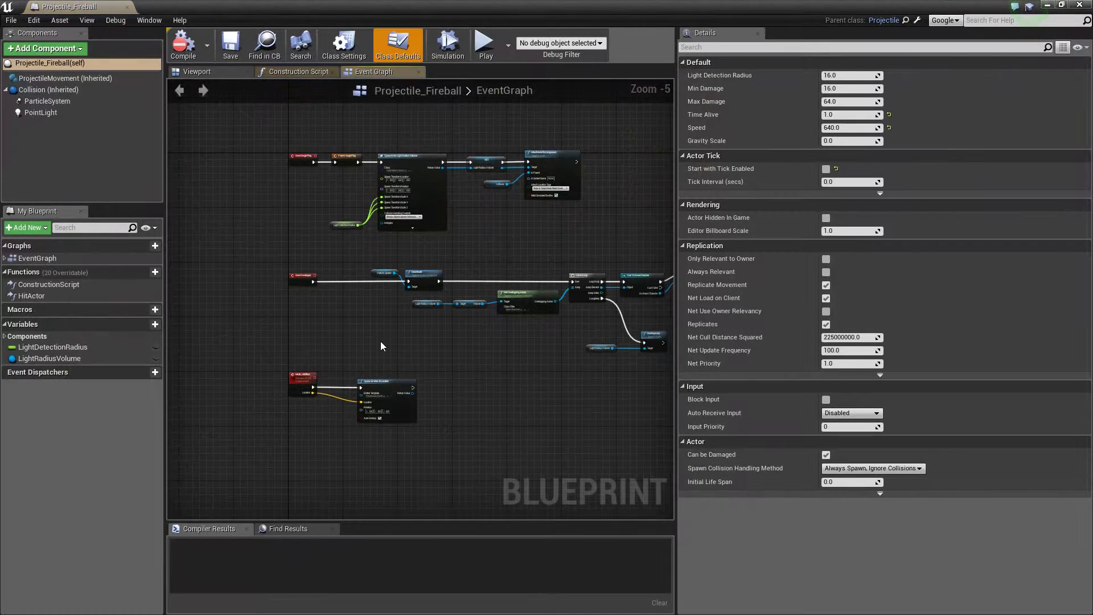
- Delete the Get Overlapping Actors nodes and their volume getters from Projectile_Fireball
right_click_drag(380, 341, 228, 367)
scroll(355, 388, "up", 3)
mouse_move(354, 386)
right_mouse_down()
mouse_move(203, 411)
mouse_move(407, 405)
right_mouse_up()
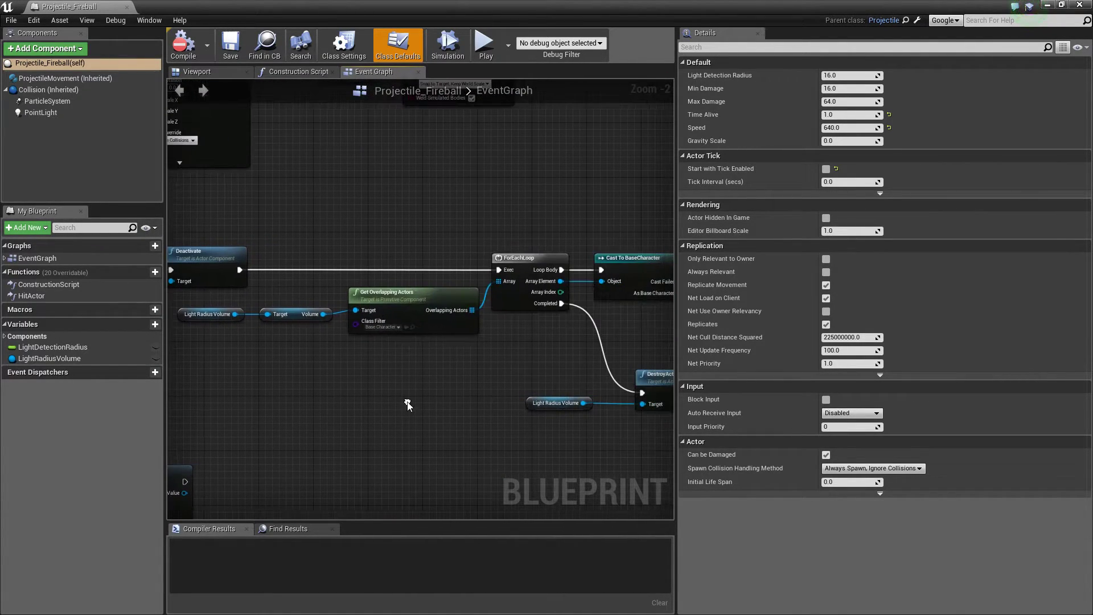
left_click_drag(204, 352, 384, 308)
key("Delete")
right_click_drag(464, 347, 289, 343)
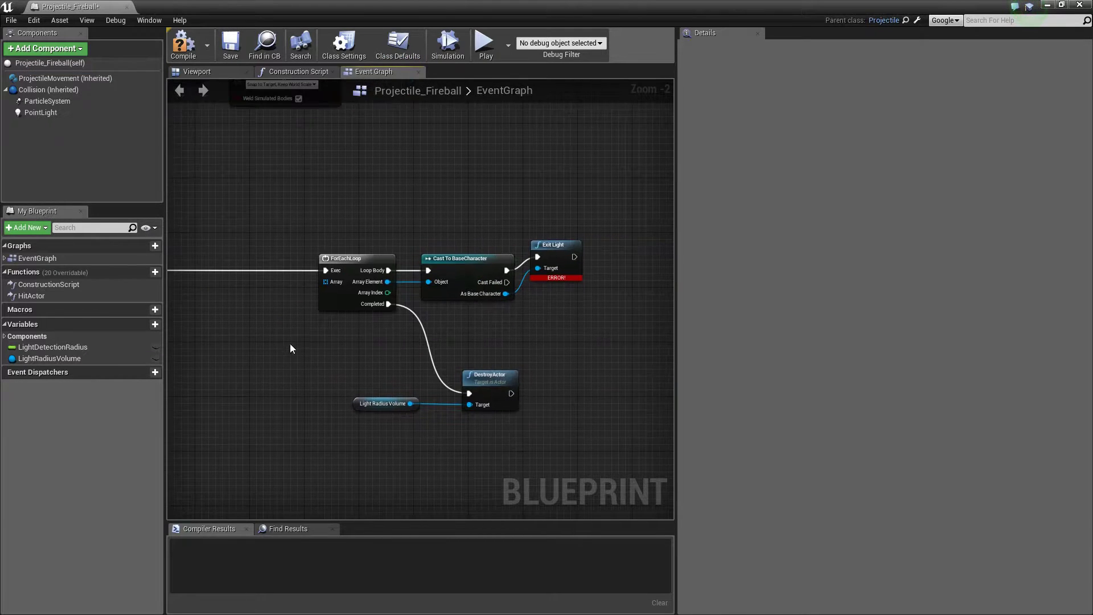
left_click_drag(268, 194, 566, 423)
scroll(542, 428, "down", 2)
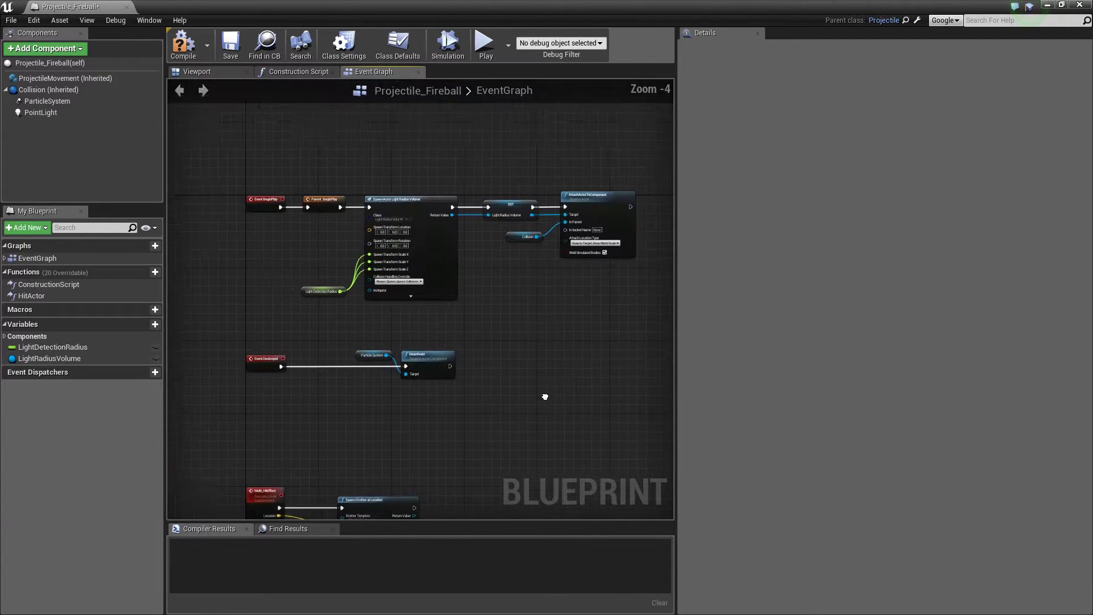
- Delete the Light Radius Volume spawning, SET, Collision and attach nodes
right_click_drag(543, 409, 345, 255)
key("Delete")
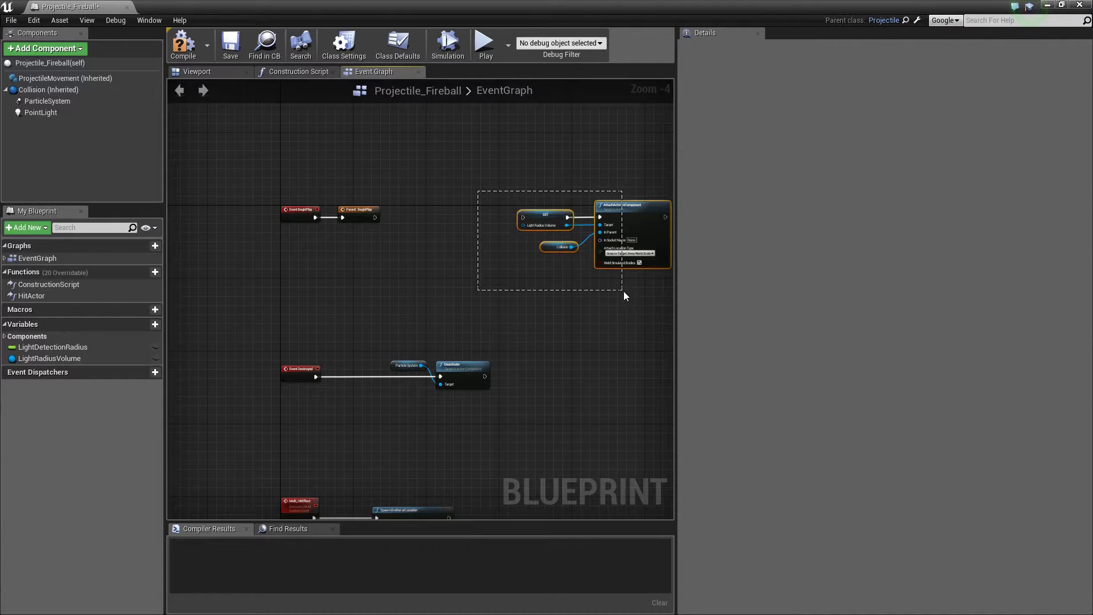
key("Delete")
right_click_drag(620, 331, 574, 328)
- Delete the LightDetectionRadius and LightRadiusVolume variables, compile, and close Projectile_Fireball
left_click(82, 347)
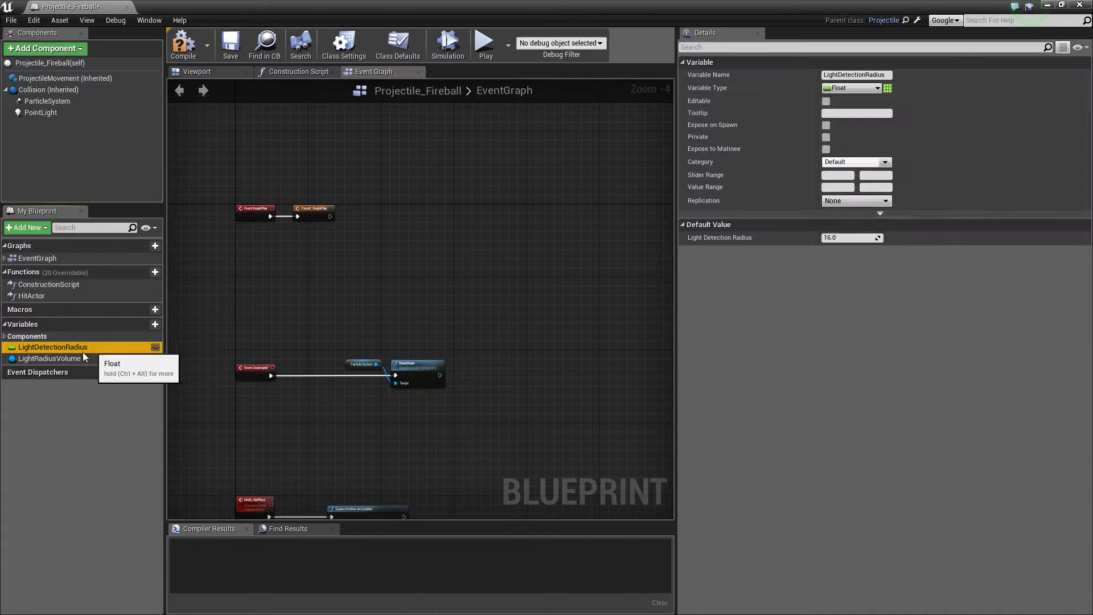
key("Delete")
left_click(64, 403)
key("Delete")
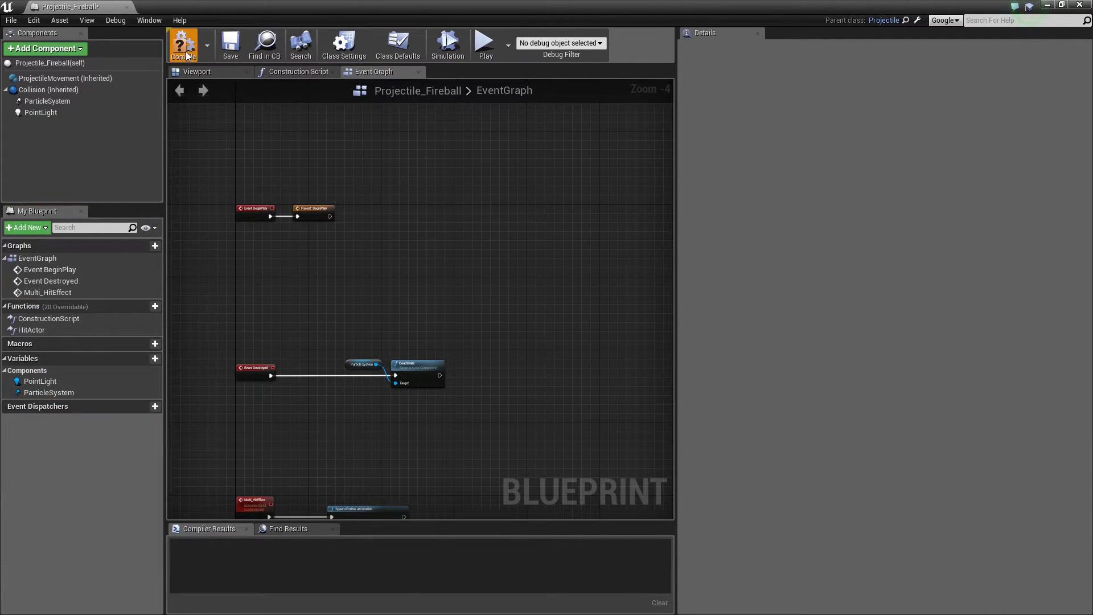
left_click(186, 52)
left_click(127, 7)
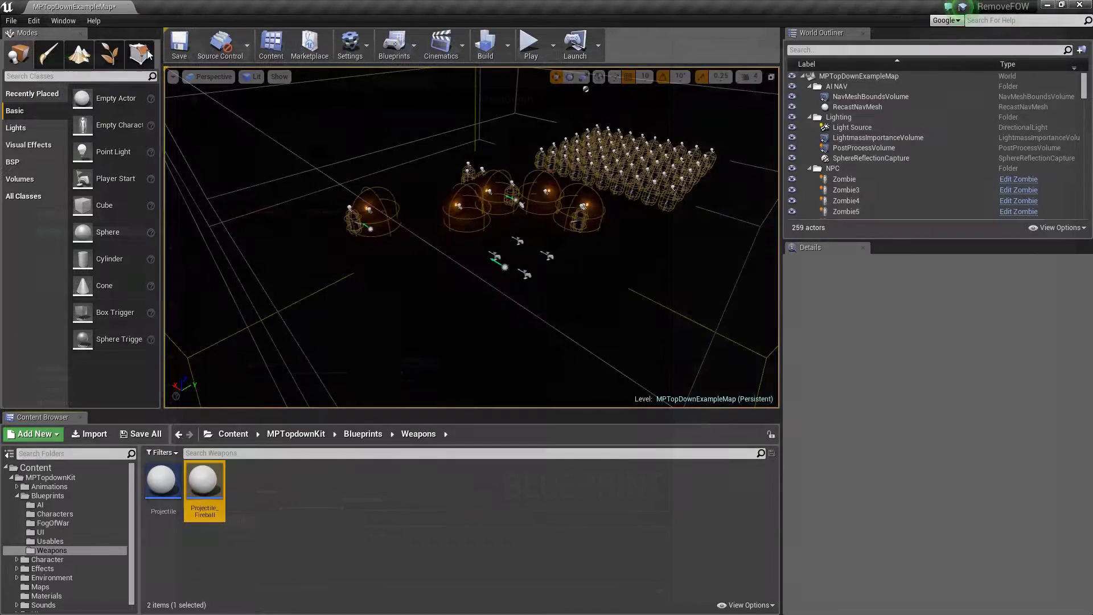
- In LightRadiusVolume, delete the erroring light nodes in EventGraph and CheckOverlappingCharacters, then compile and save
left_click(47, 523)
double_click(162, 485)
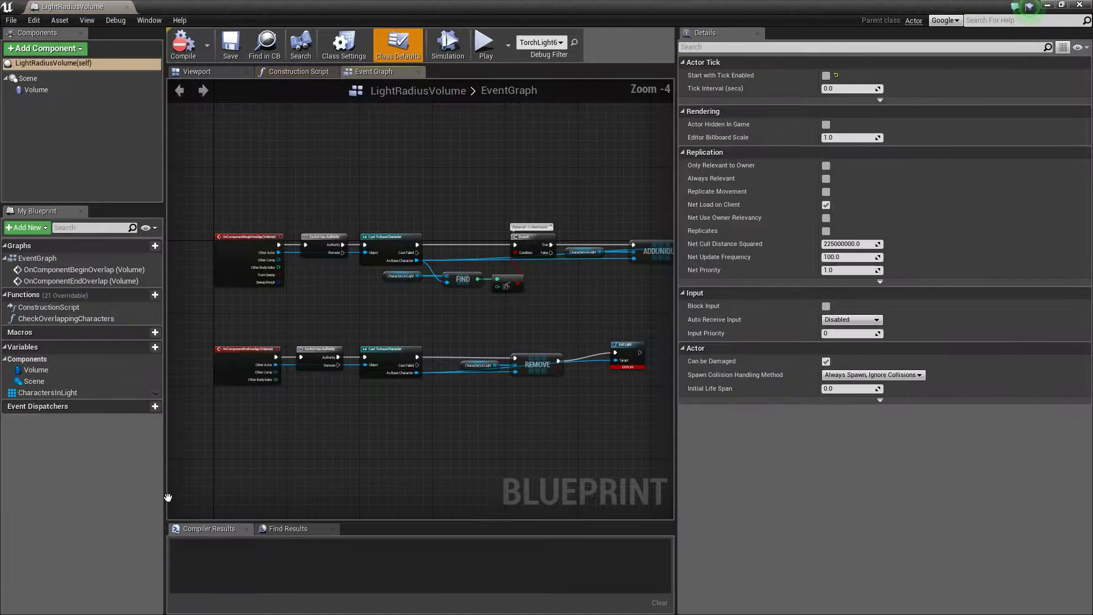
right_click_drag(610, 295, 456, 291)
left_click(473, 352)
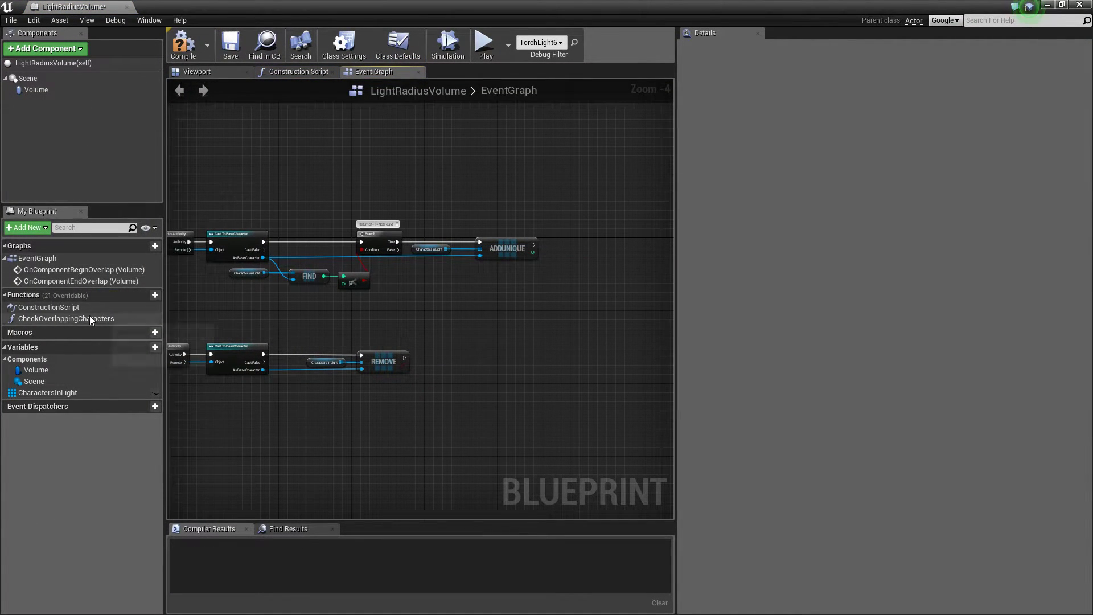
double_click(65, 318)
scroll(351, 369, "down", 2)
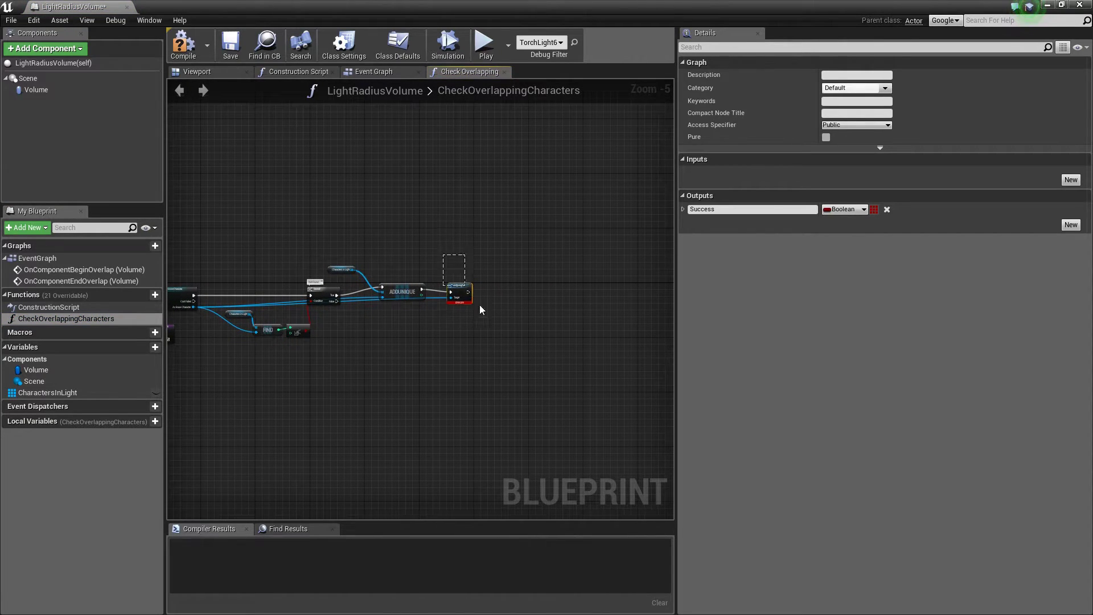
key("Delete")
left_click(231, 57)
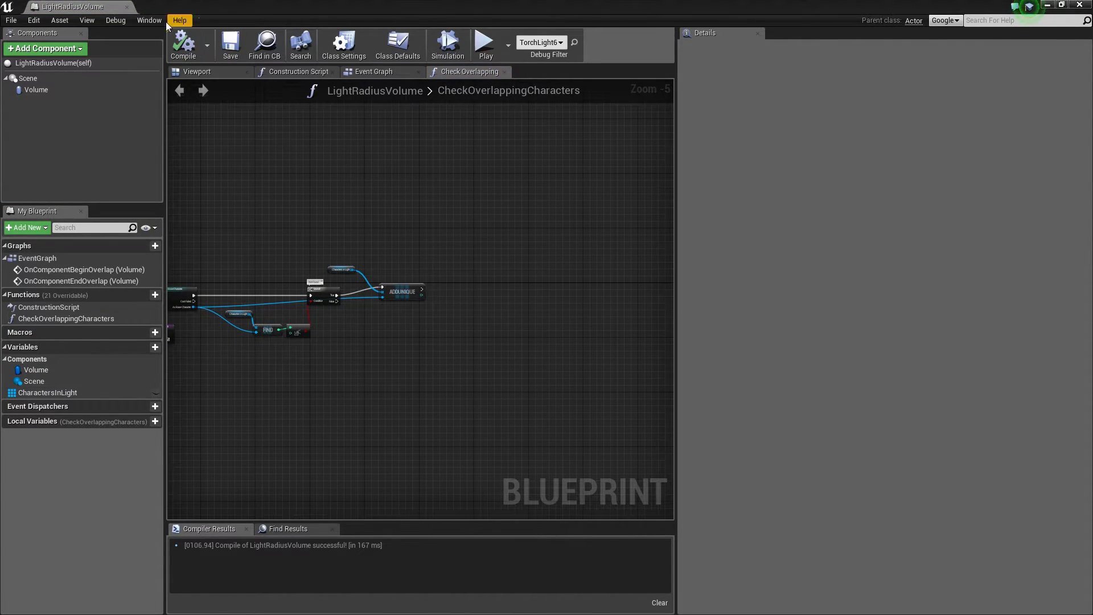
- Launch the level as a Standalone Game from the level editor's Play menu
left_click(162, 9)
left_click(554, 45)
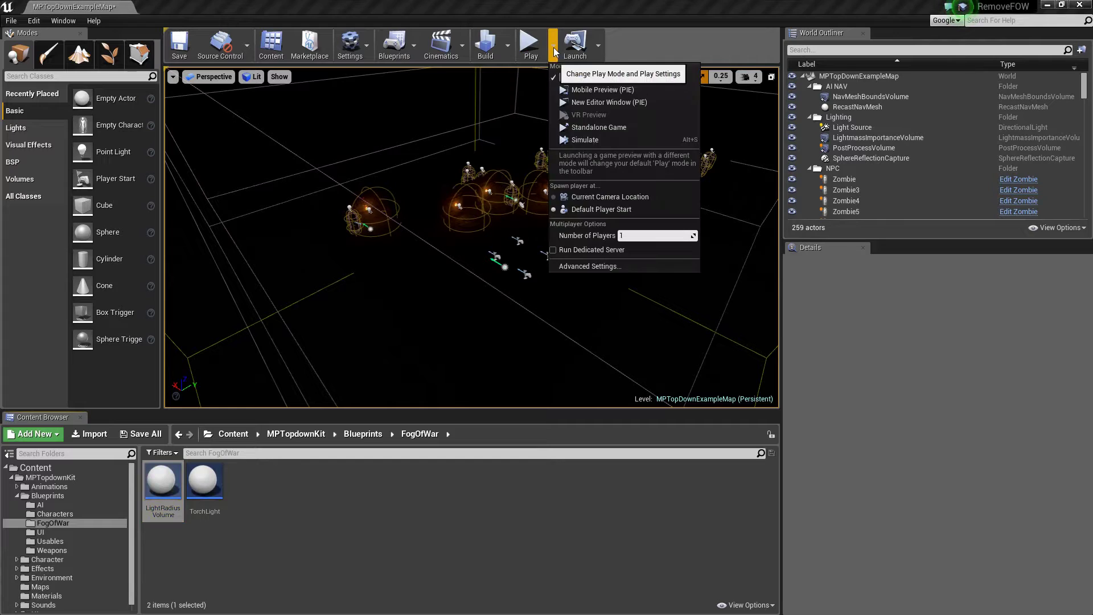
left_click(594, 98)
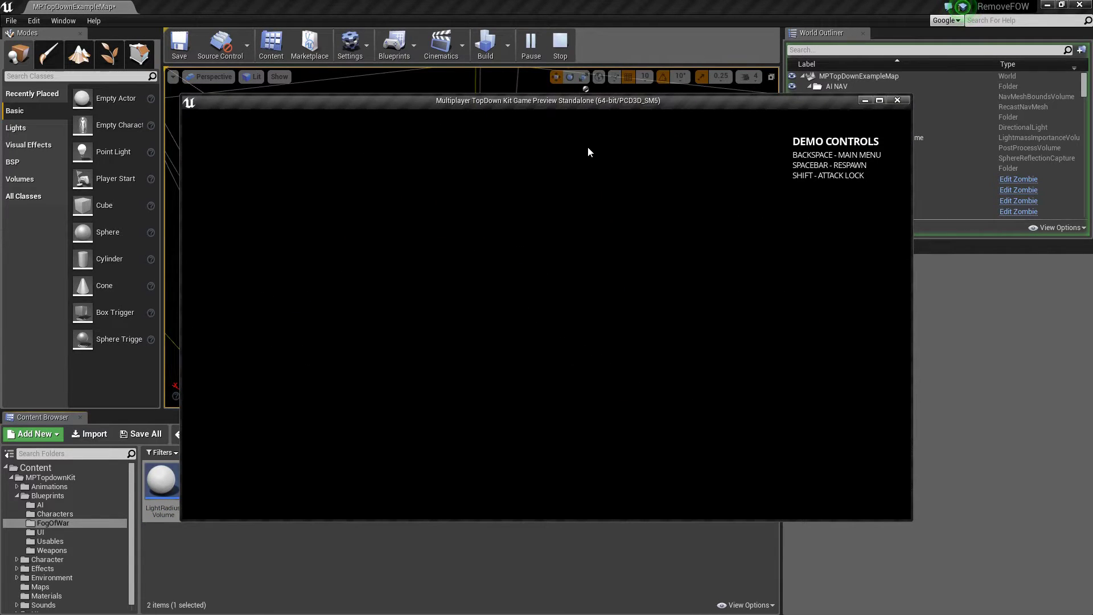
- Attack the nearby zombie with fire, move, then attack the zombie near the torch
left_click(709, 253)
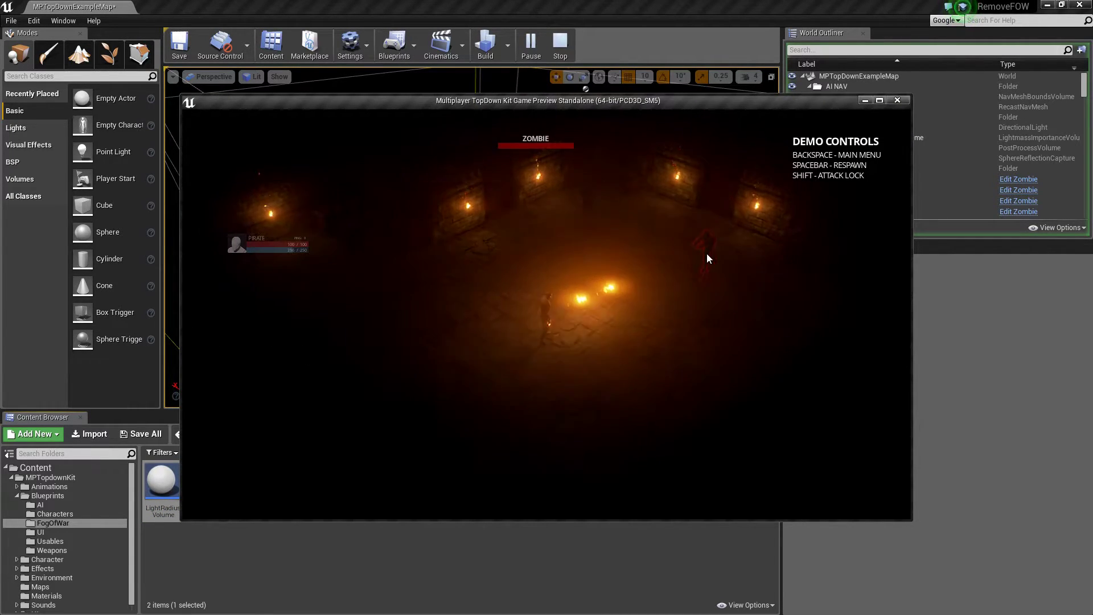
left_click(541, 399)
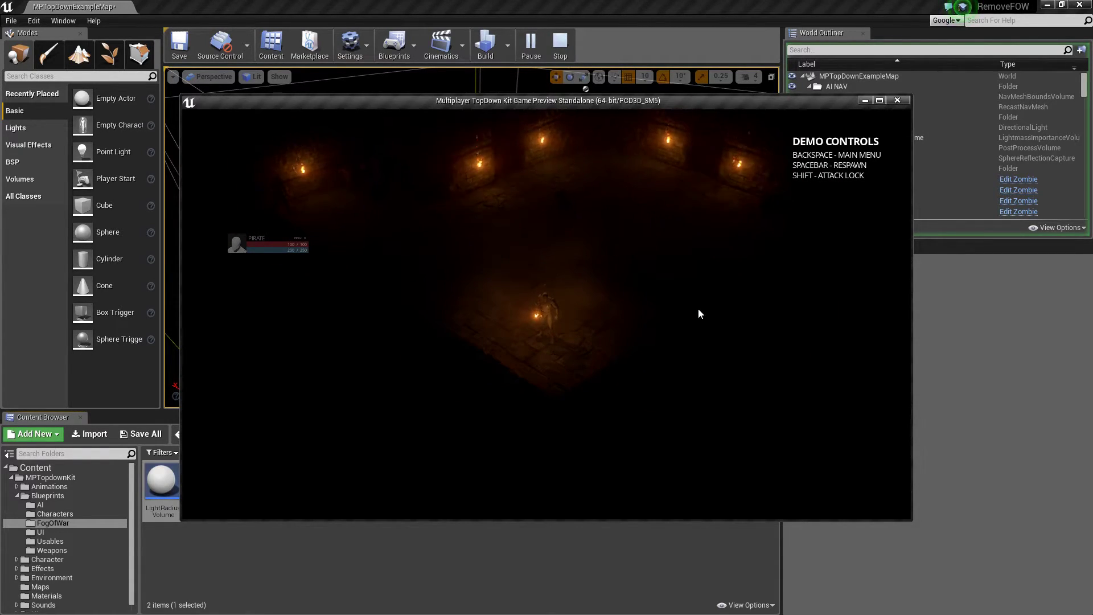
left_click(629, 245)
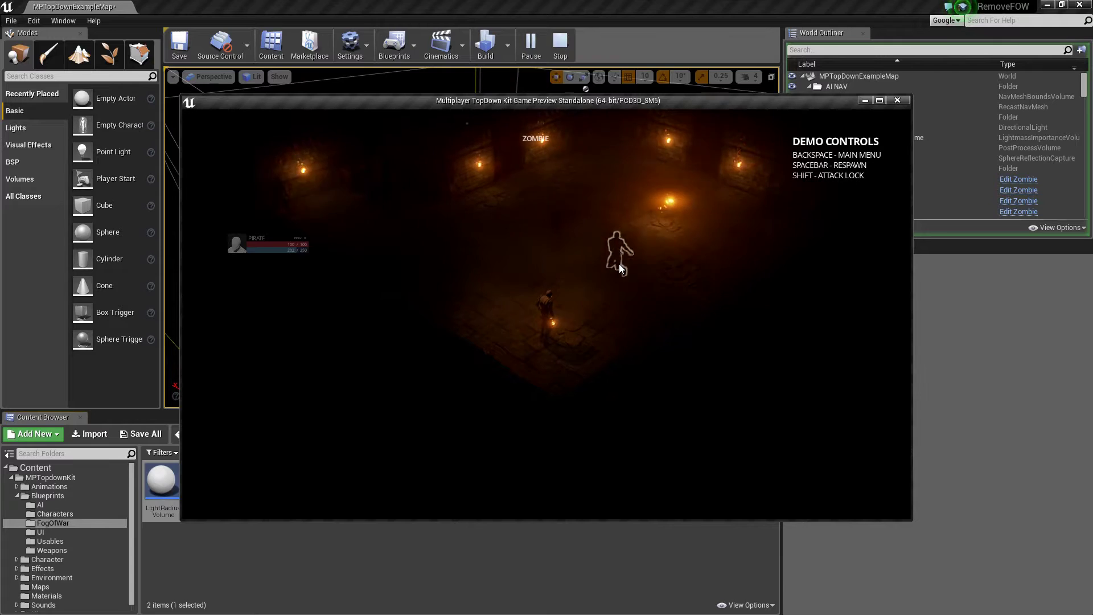
- End the playtest, open TorchLight, and delete its Check Overlapping Characters node
key("Escape")
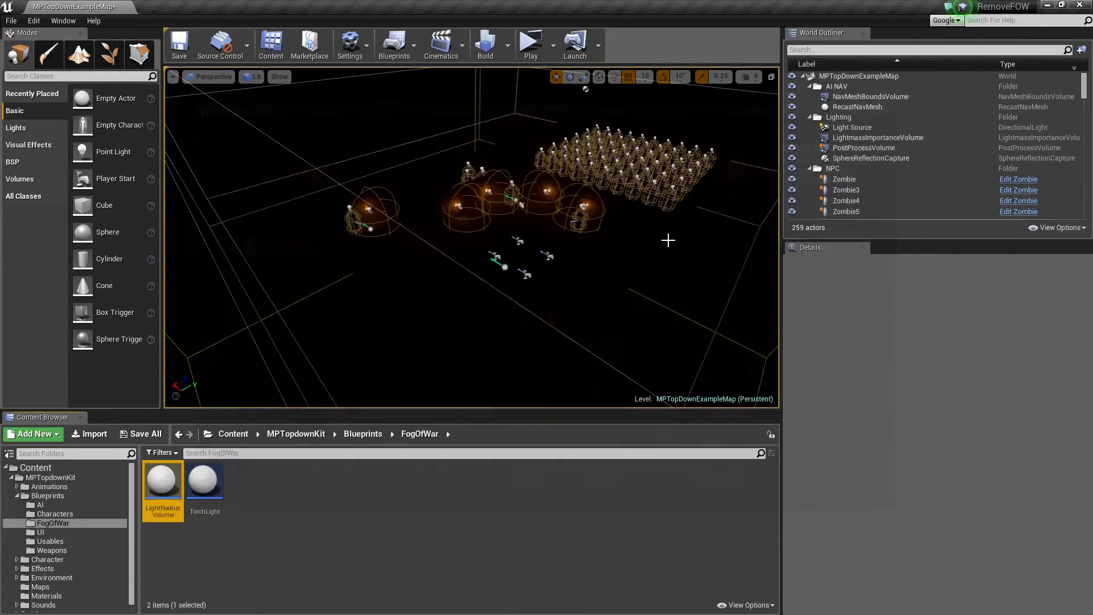
right_click_drag(661, 248, 649, 256)
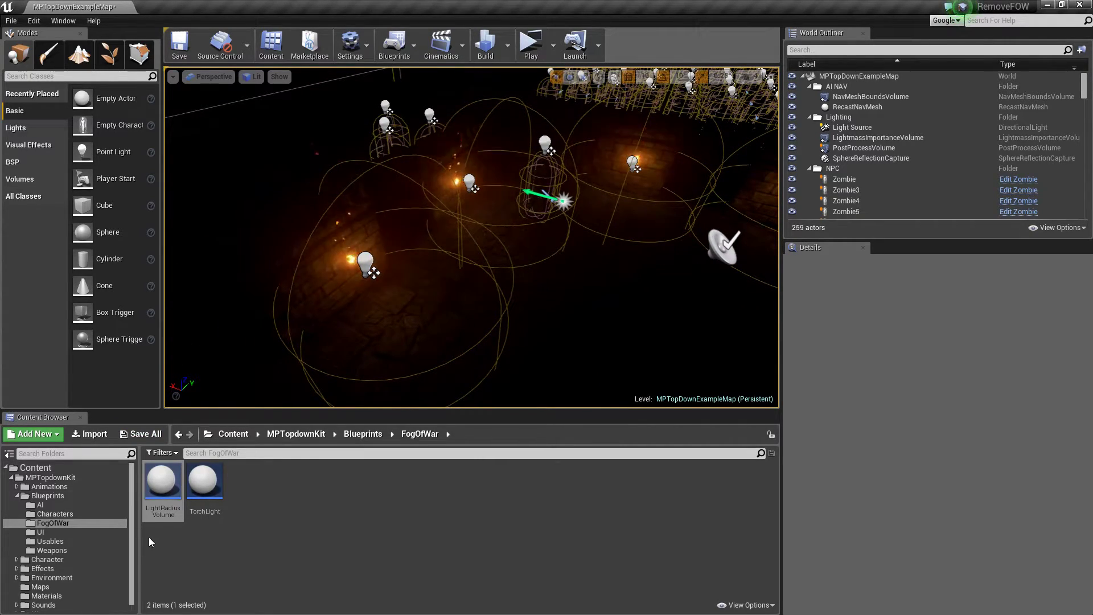
double_click(205, 483)
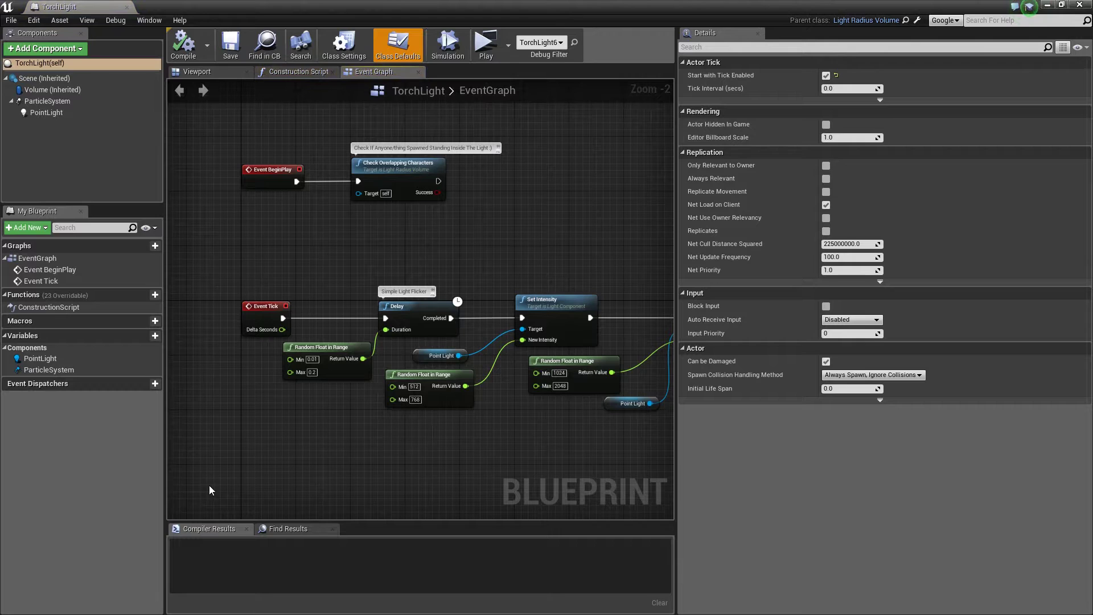
key("Delete")
- Reparent TorchLight to Actor in Class Settings, confirm, and close the blueprint
left_click(344, 45)
left_click(842, 153)
left_click(855, 177)
left_click(633, 339)
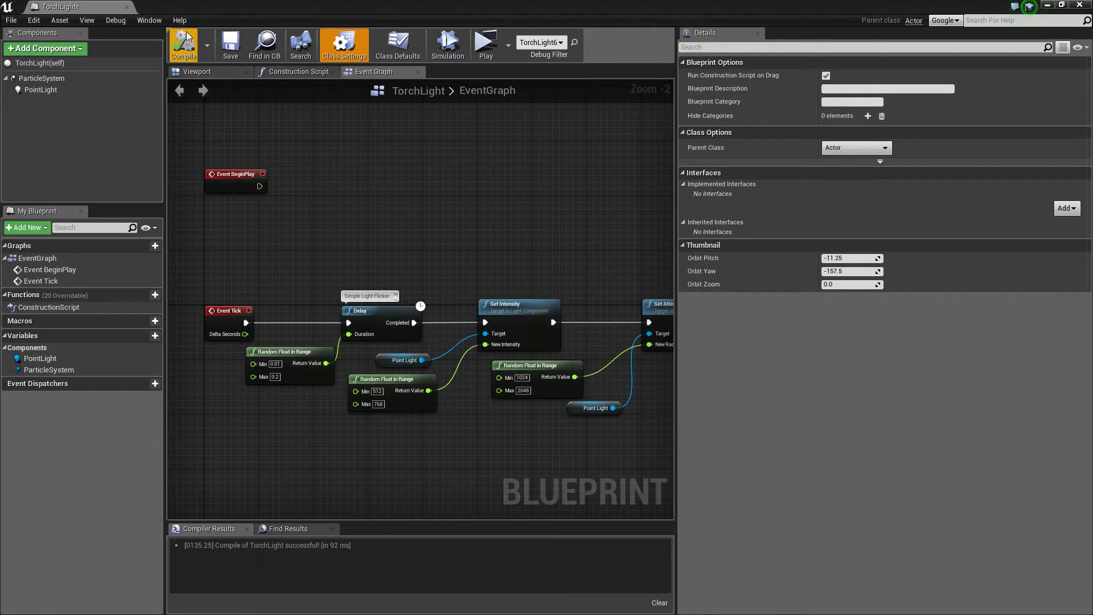
left_click(127, 6)
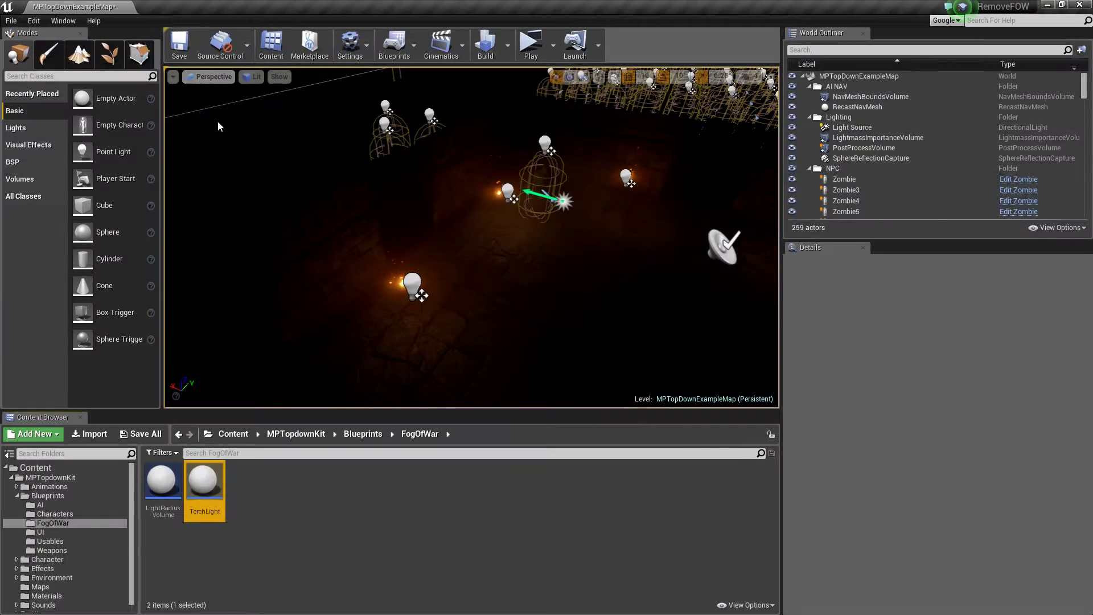
- Check LightRadiusVolume's referencing assets, then show the Blueprints folder contents
right_click(161, 492)
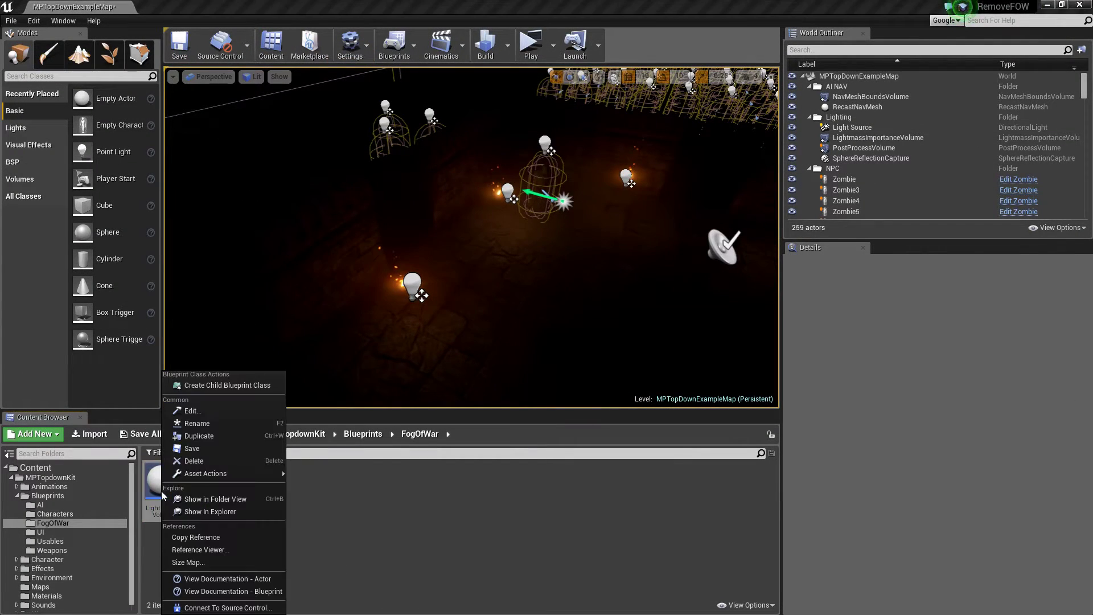
left_click(213, 551)
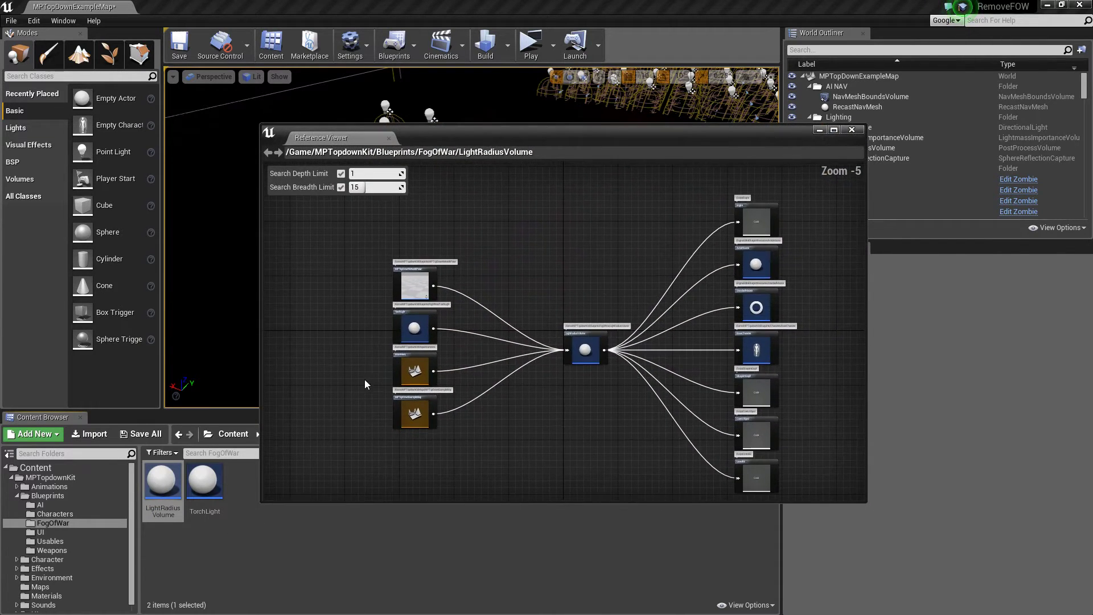
scroll(360, 334, "up", 5)
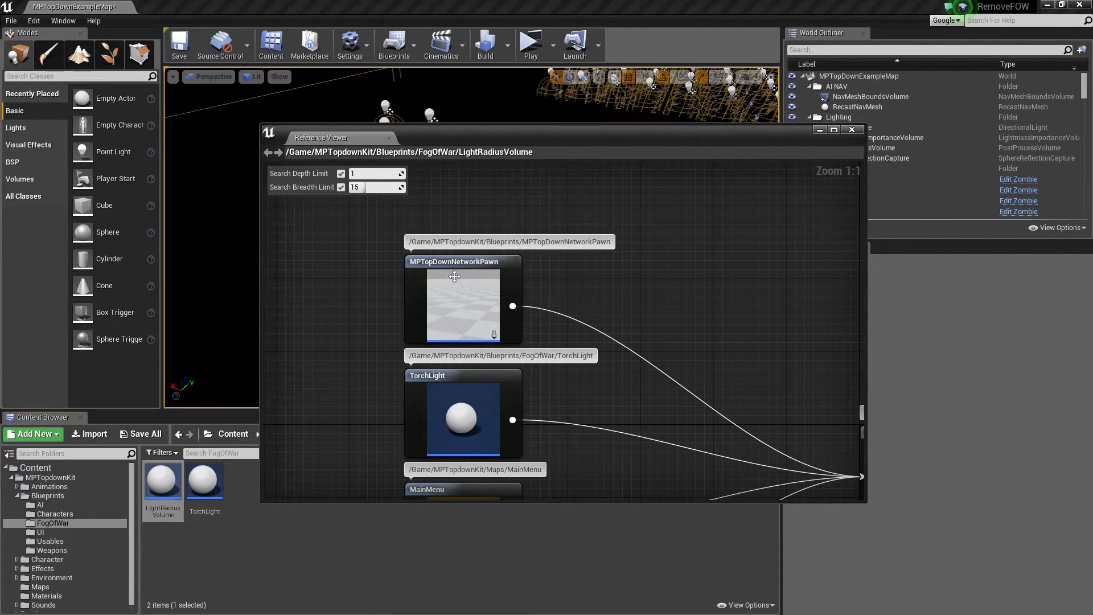
left_click(241, 513)
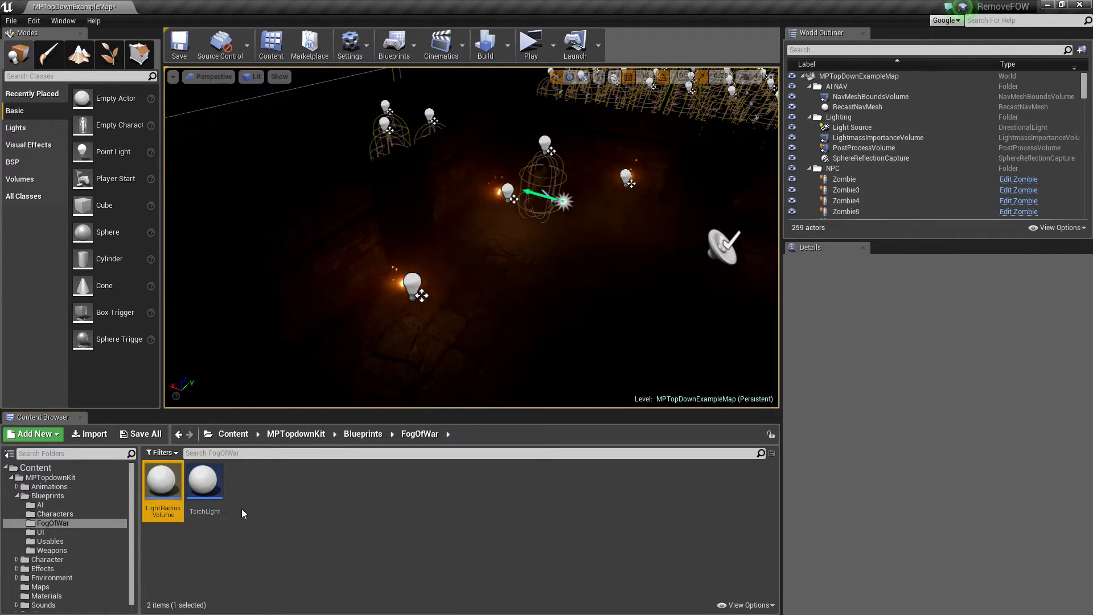
left_click(46, 495)
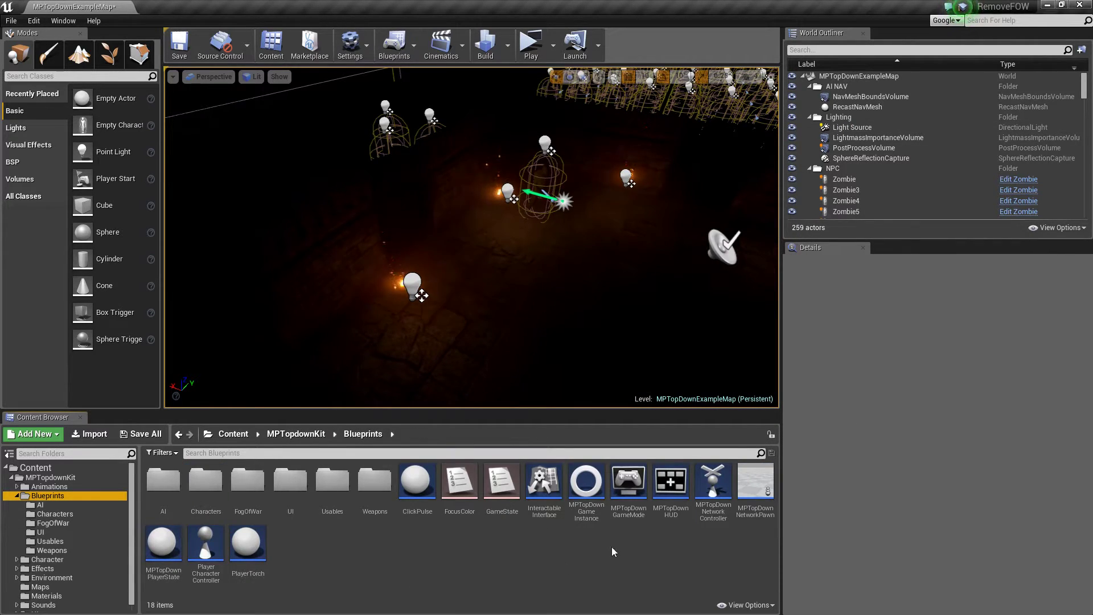
- Open MPTopDownNetworkPawn and delete its SpawnActor and Light Detection Radius nodes
double_click(755, 482)
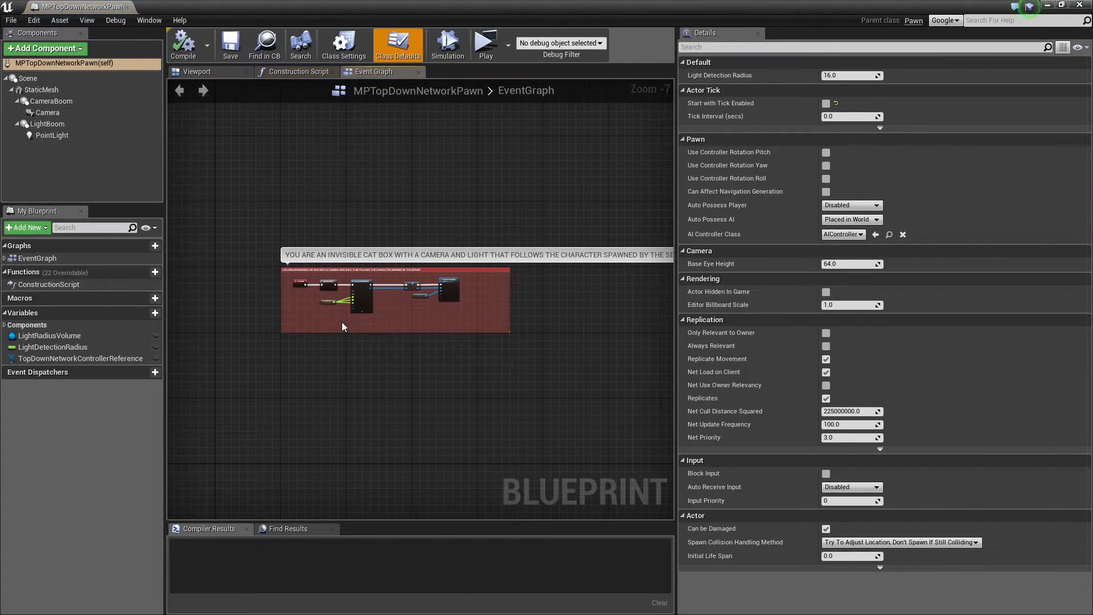
scroll(341, 321, "up", 4)
scroll(309, 299, "up", 1)
left_click_drag(249, 335, 365, 255)
key("Delete")
right_click_drag(451, 303, 362, 321)
left_click_drag(362, 320, 566, 220)
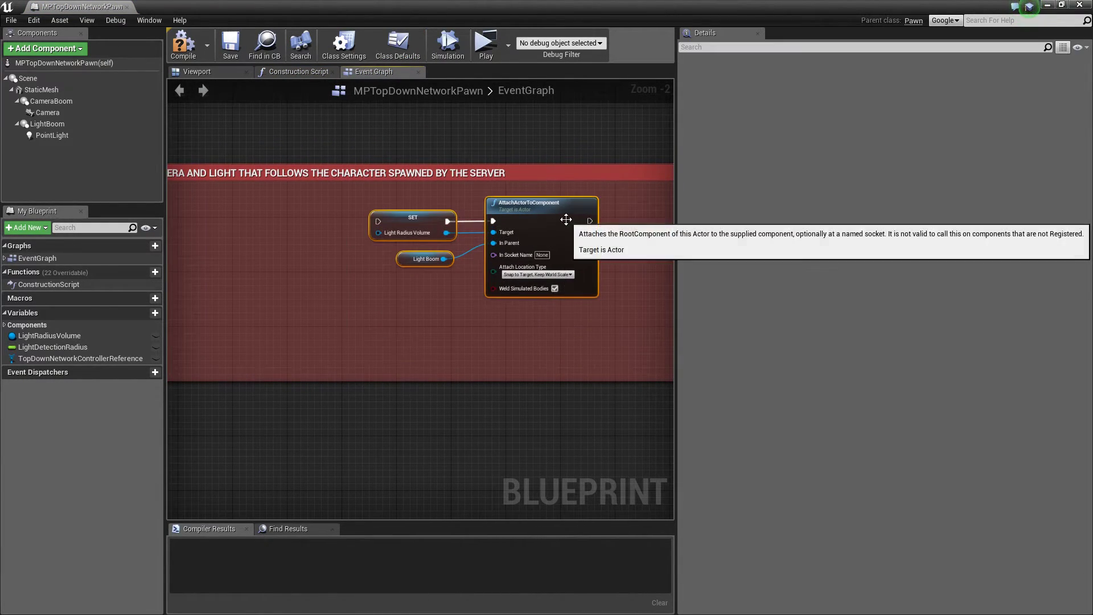
key("Delete")
- Delete the LightDetectionRadius and LightRadiusVolume variables, compile, and close the pawn blueprint
left_click(69, 350)
key("Delete")
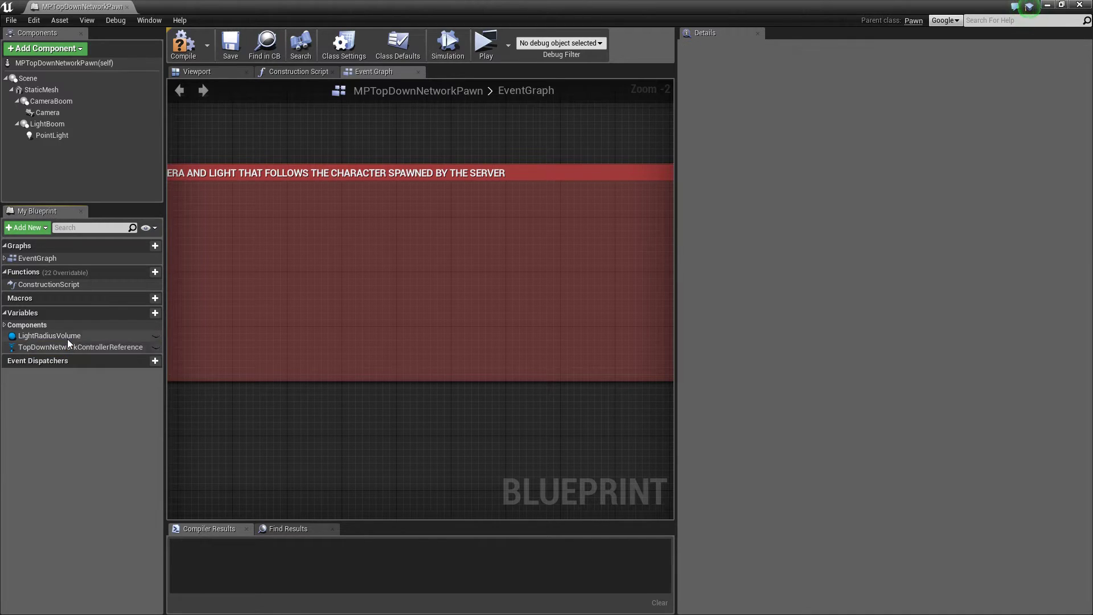
left_click(68, 336)
key("Delete")
left_click(197, 47)
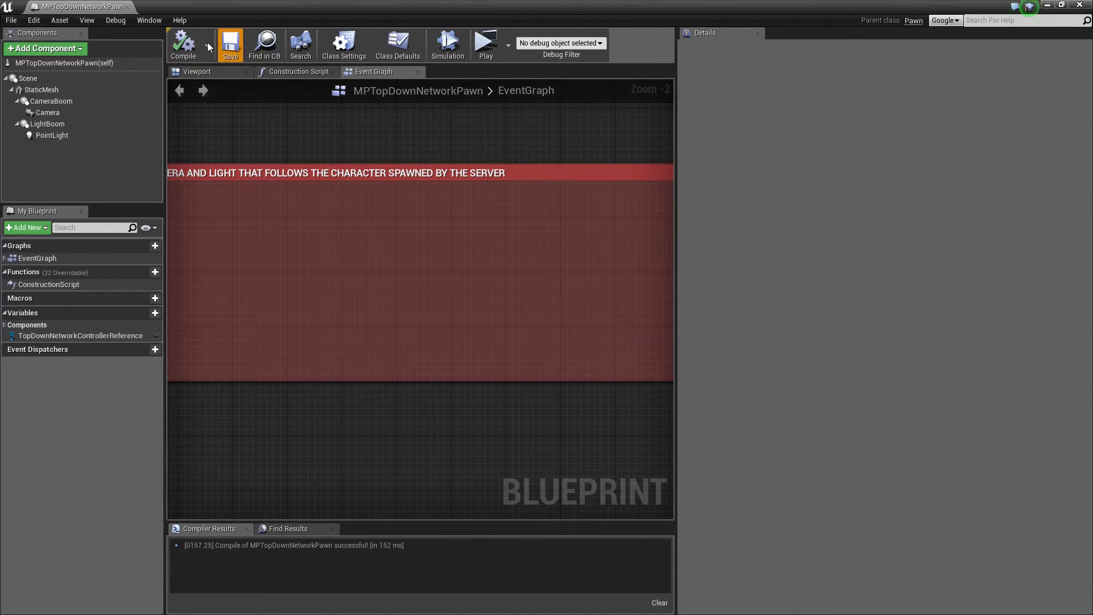
left_click(125, 8)
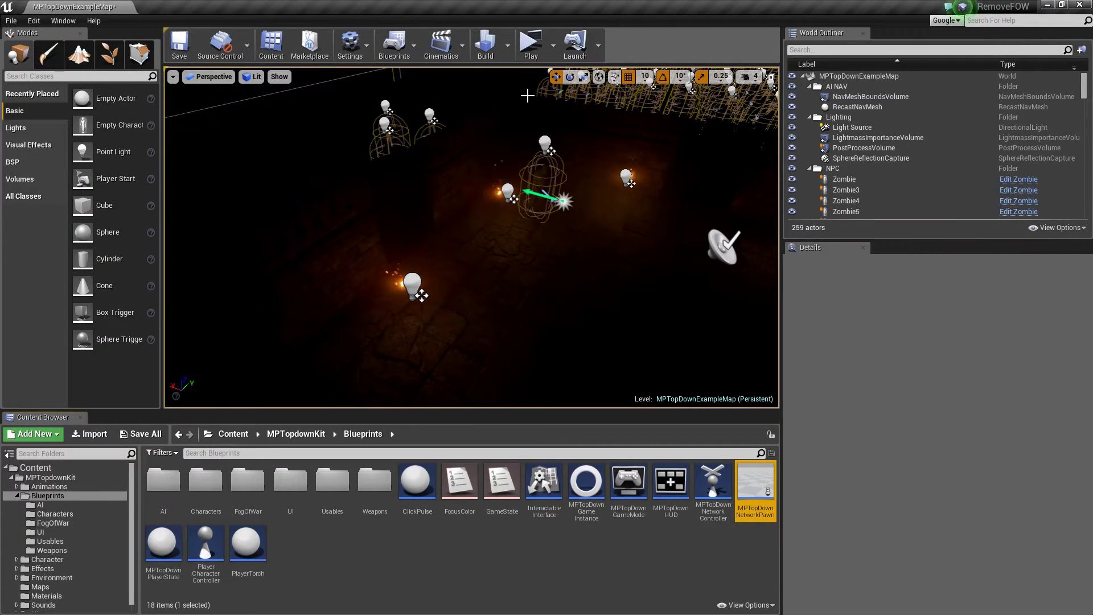
- Move TorchLight5 and TorchLight6 together to the left along X
right_click_drag(526, 95, 527, 96)
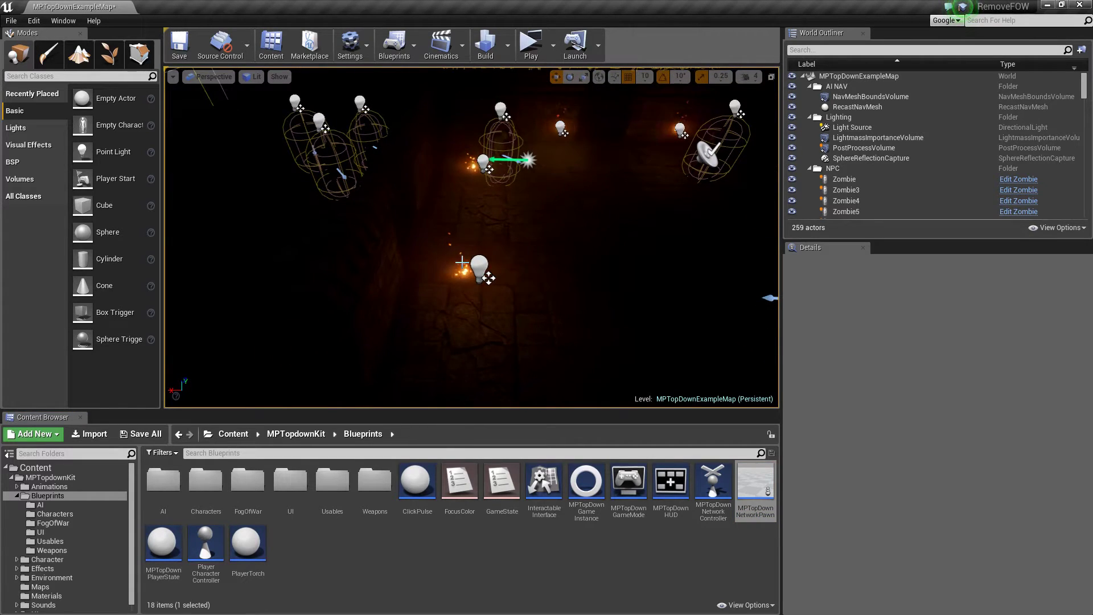
left_click(462, 265)
left_click(472, 167, "ctrl")
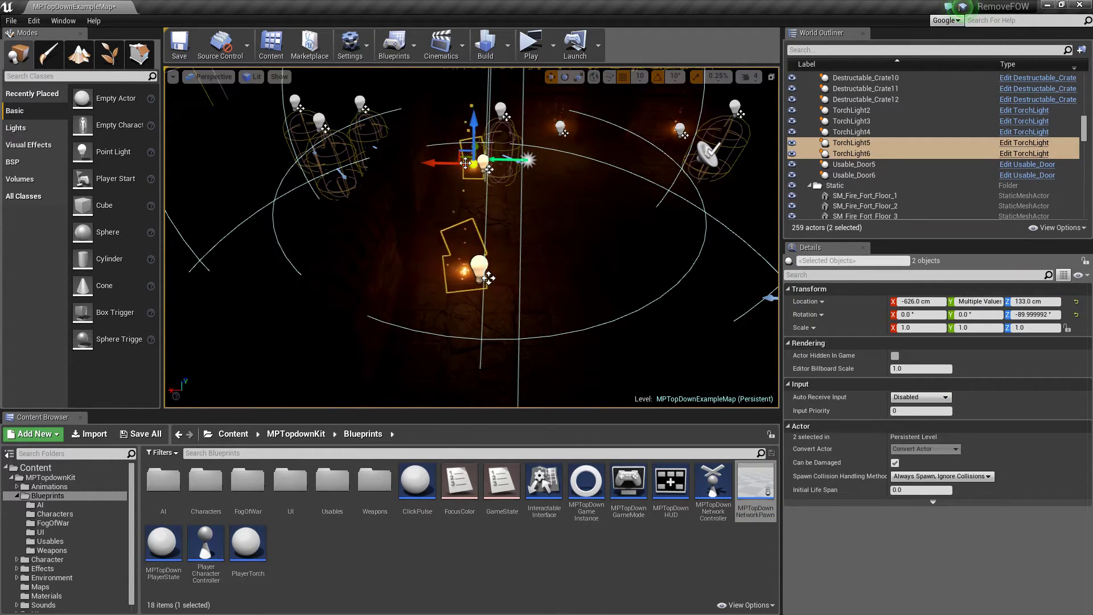
left_click_drag(444, 163, 395, 164)
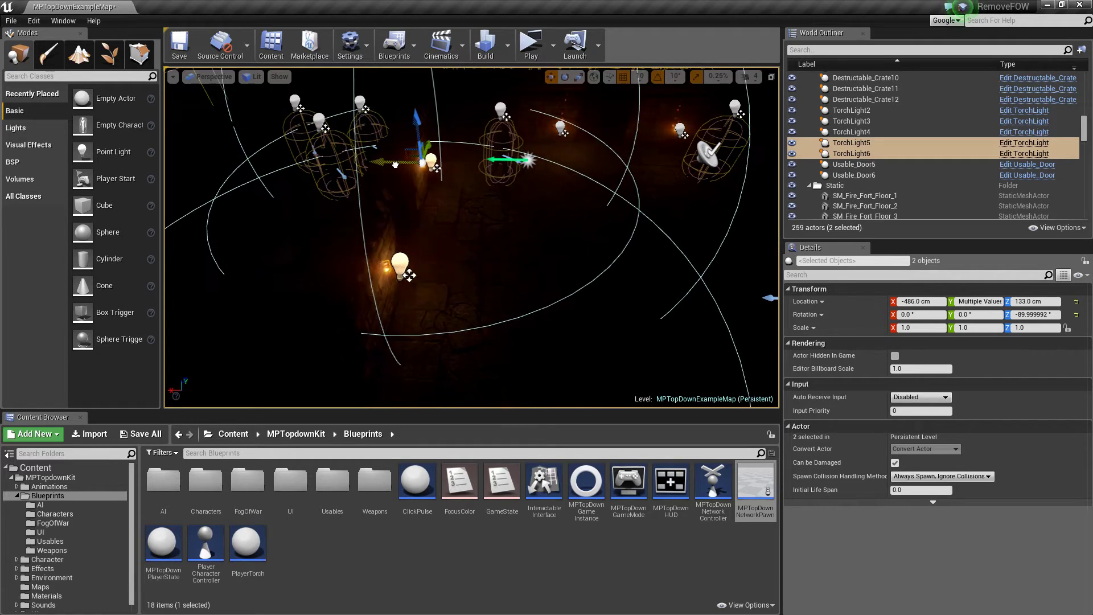
key("f")
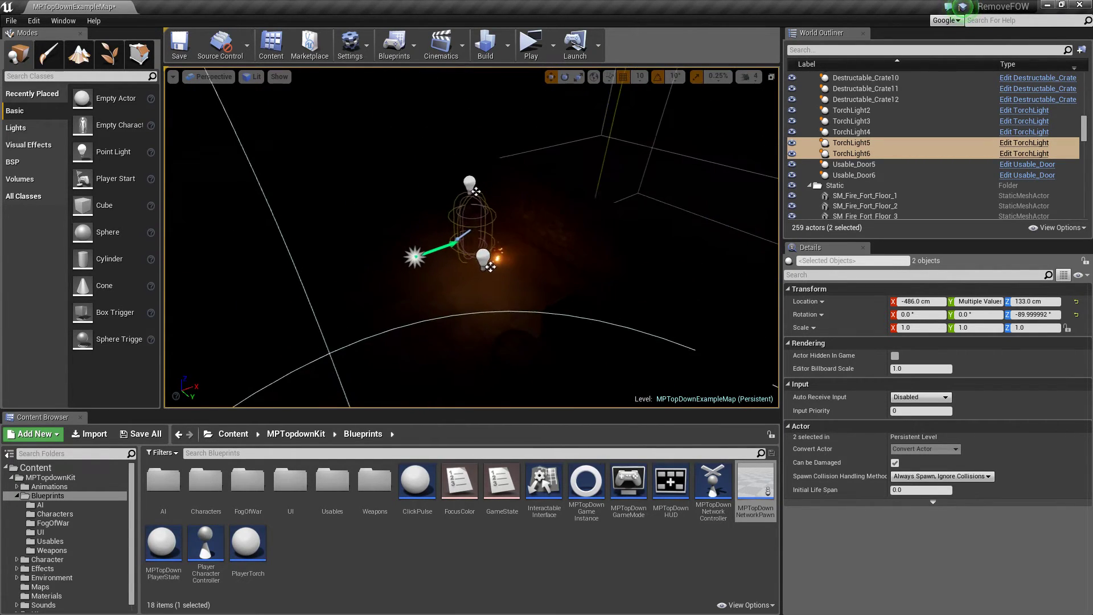
- Hide the three P_Fog_Ambient emitters and shift TorchLight4 right along X
left_click(407, 246)
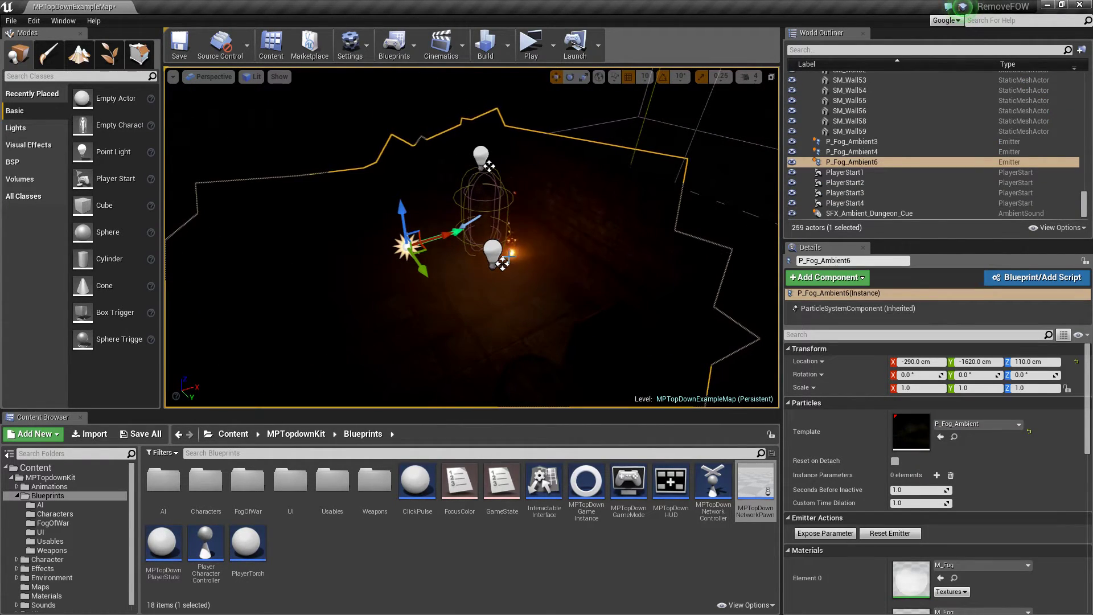
left_click_drag(793, 161, 792, 141)
left_click(502, 263)
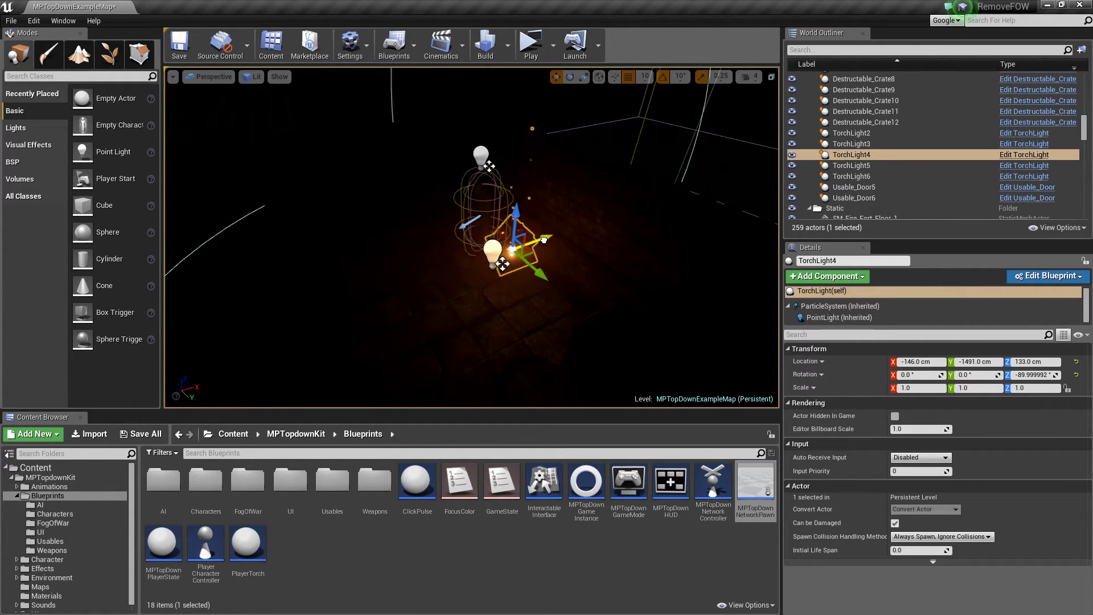
left_click_drag(545, 240, 597, 224)
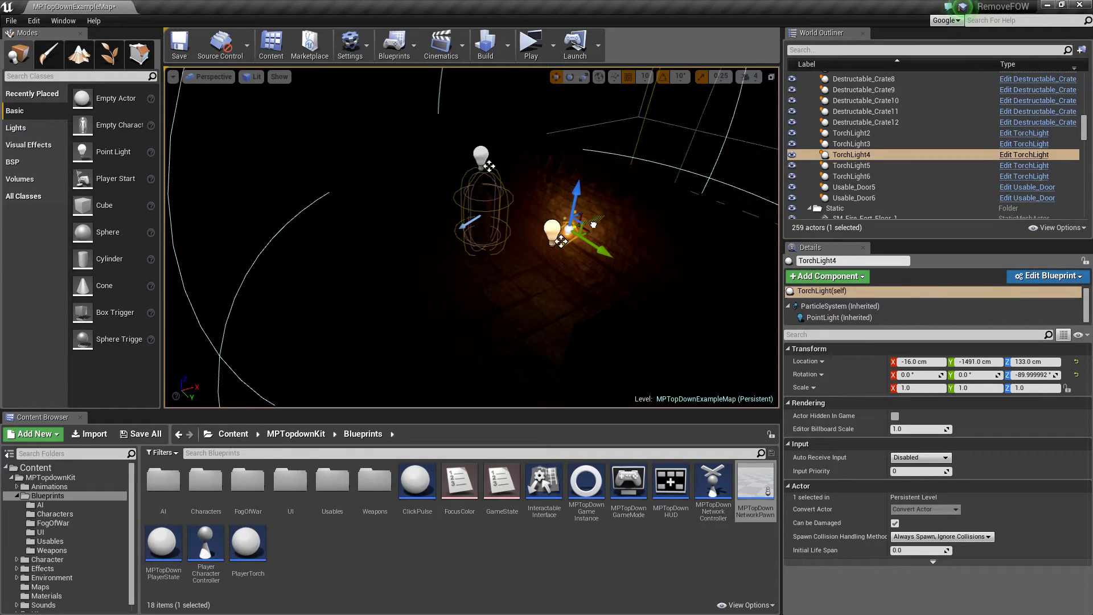
mouse_move(598, 223)
right_mouse_down()
mouse_move(441, 250)
mouse_move(507, 199)
right_mouse_up()
- Select TorchLight2 and TorchLight3, then playtest by walking the character down-left
left_click(584, 234)
left_click(441, 251, "ctrl")
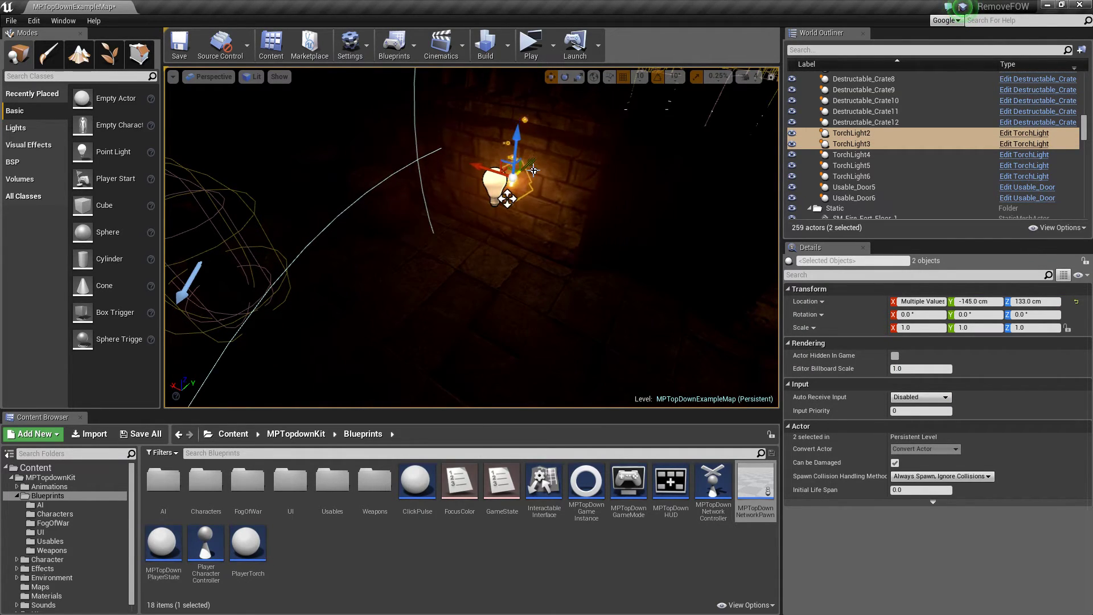
left_click(531, 43)
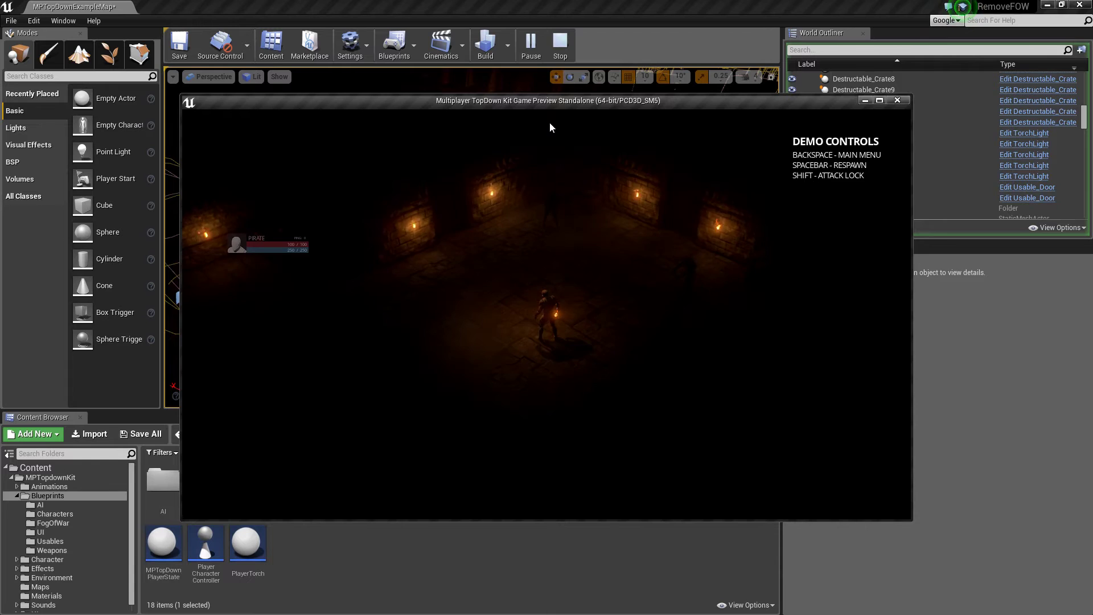
left_click(451, 417)
left_click(491, 425)
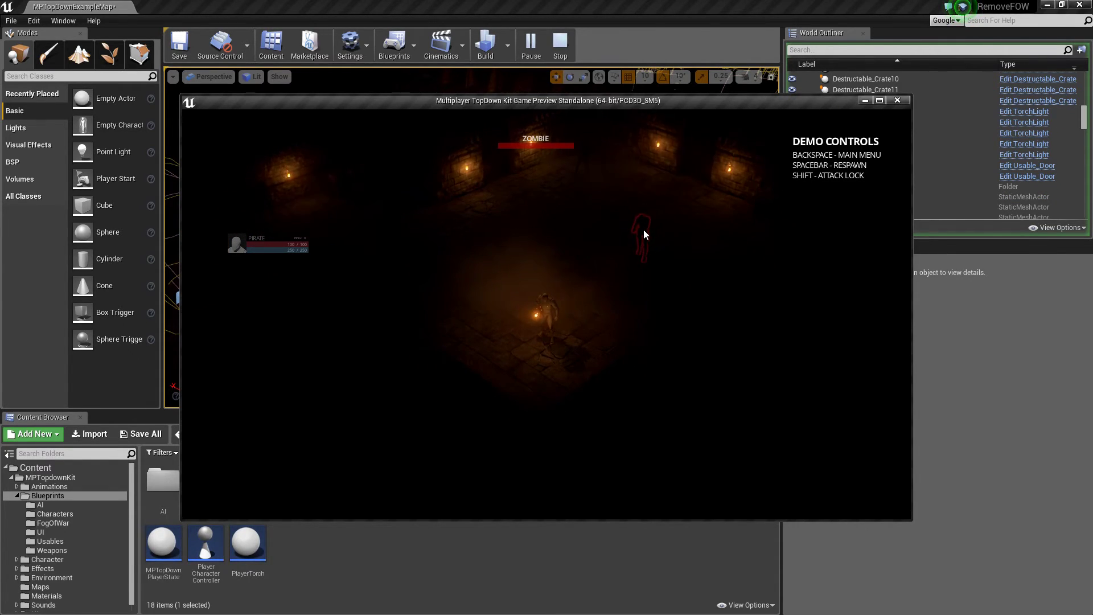
key("Escape")
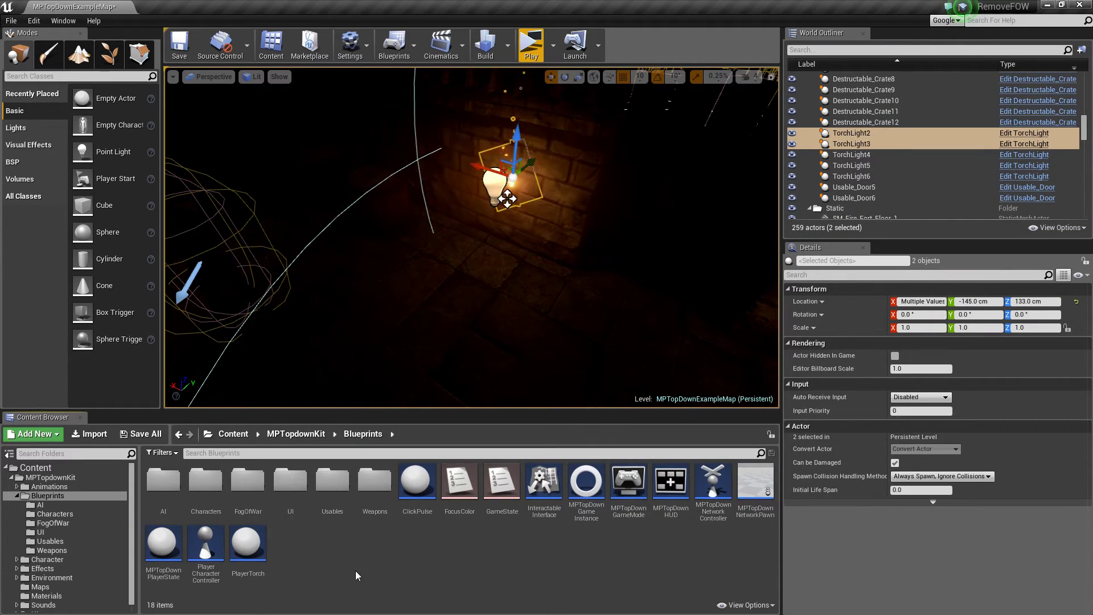
- Force-delete LightRadiusVolume from the FogOfWar folder and save all modified files
double_click(247, 486)
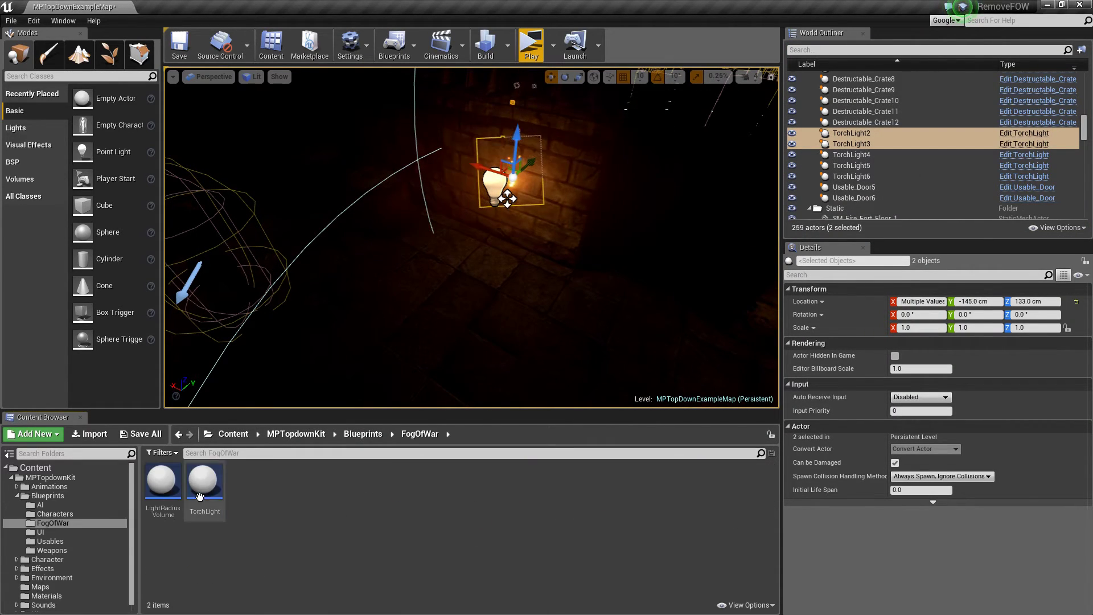
left_click(164, 484)
key("Delete")
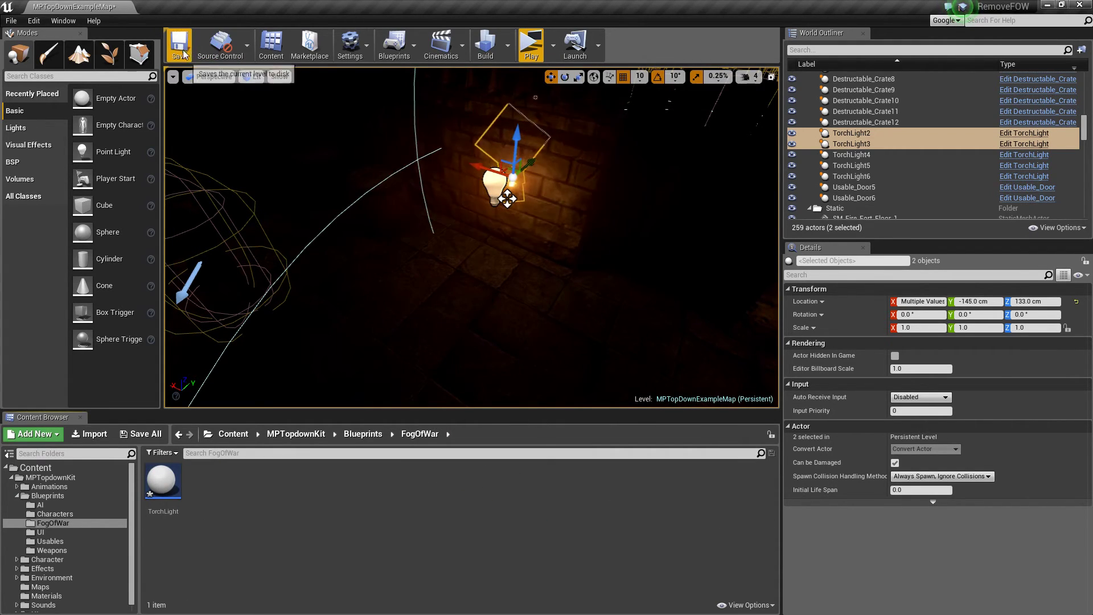
left_click(137, 434)
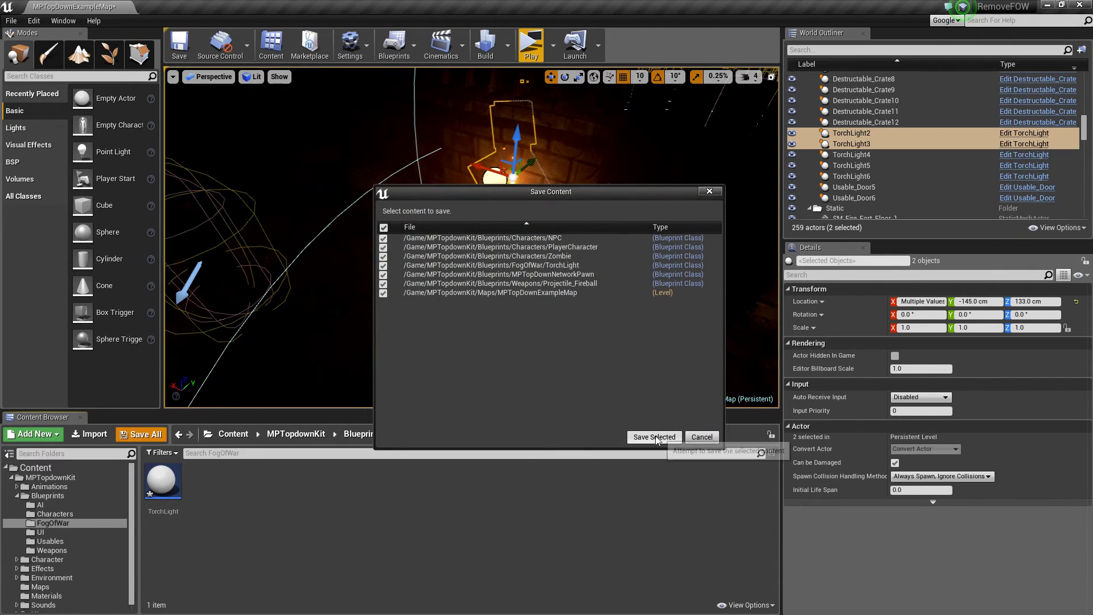
left_click(654, 437)
left_click(530, 51)
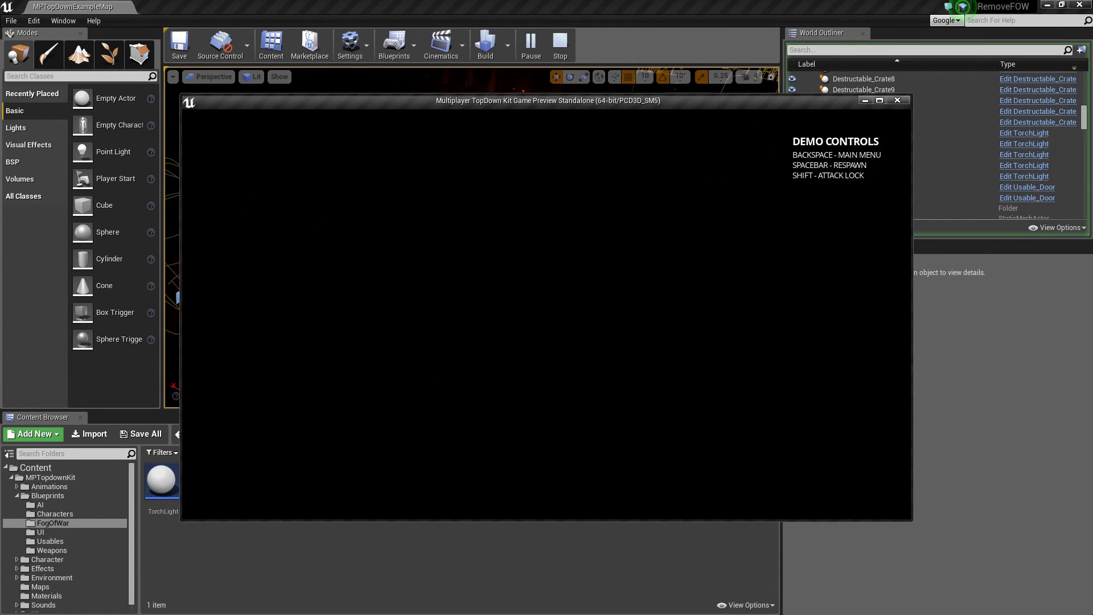
left_click(598, 368)
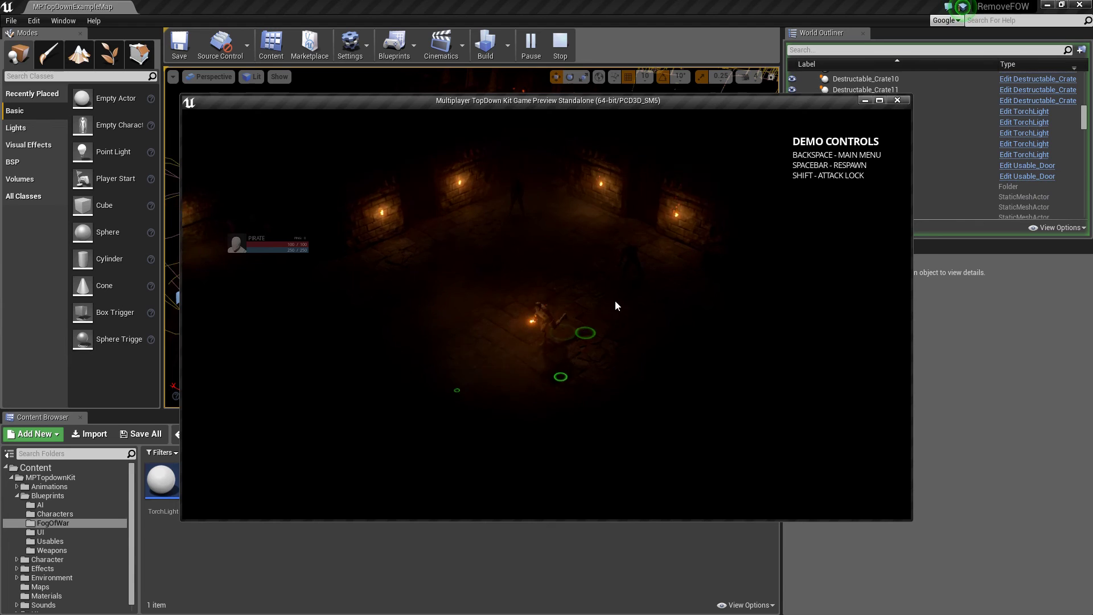
left_click(650, 250)
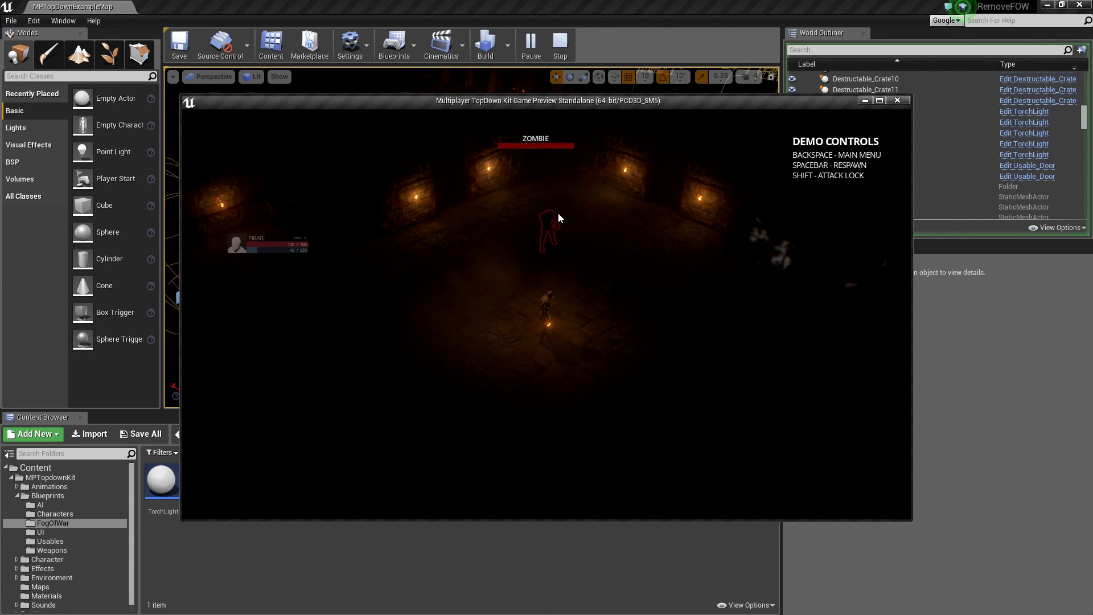
key("Escape")
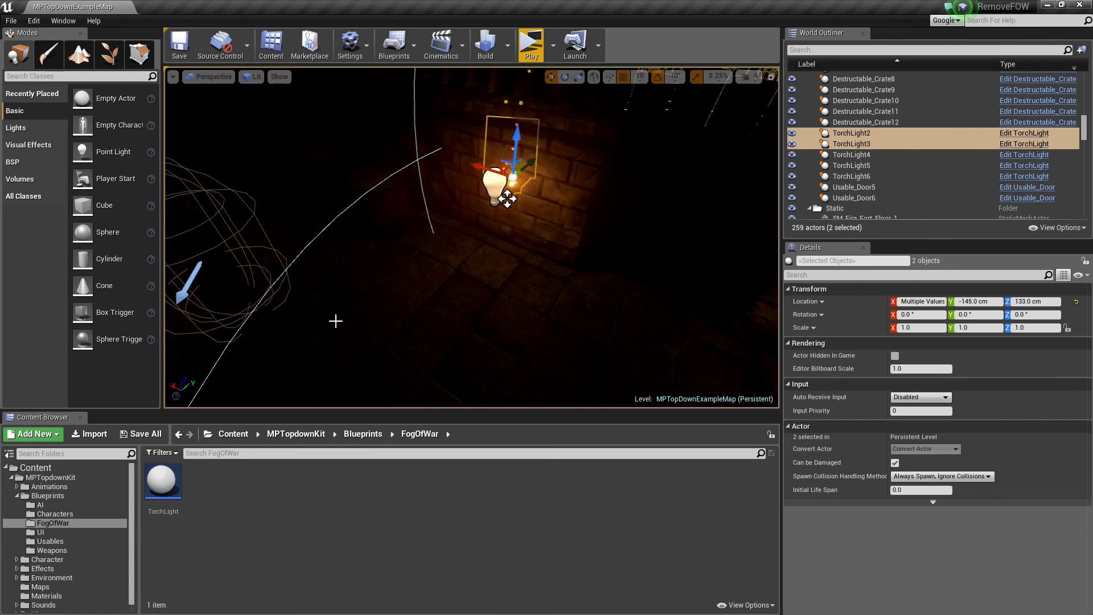